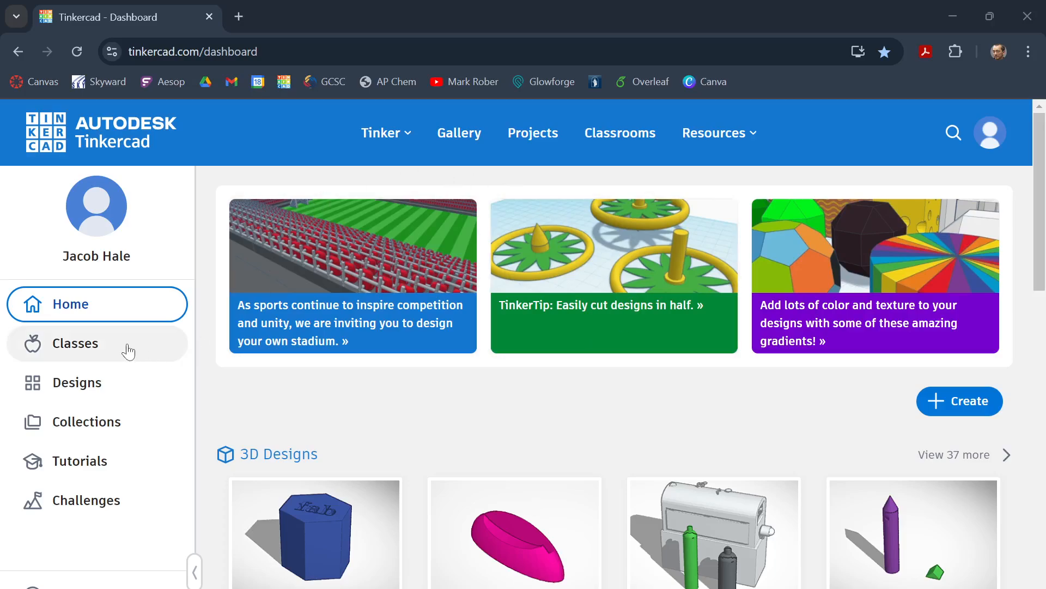
# Step: Start creating a new class from the Classes page and name it TZ Test 2
pyautogui.click(67, 342)
pyautogui.click(88, 355)
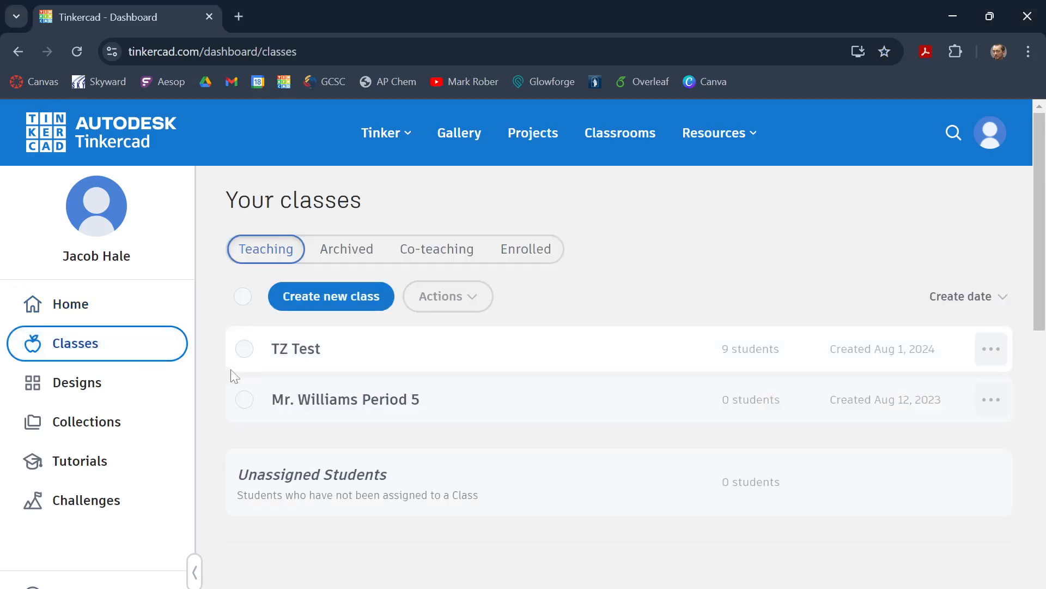
pyautogui.click(346, 303)
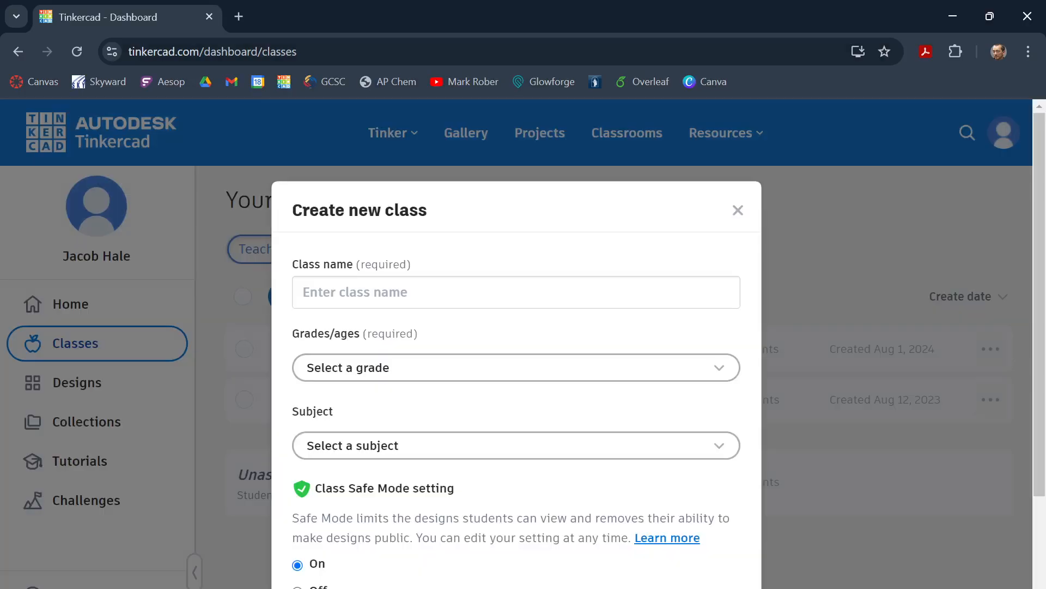
pyautogui.click(348, 294)
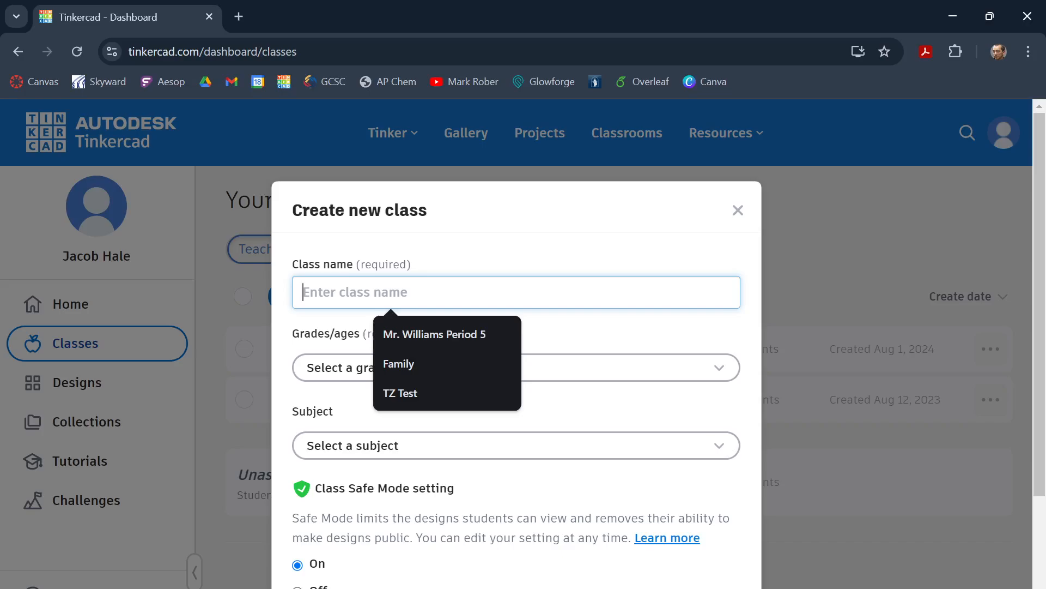
pyautogui.write('TZ')
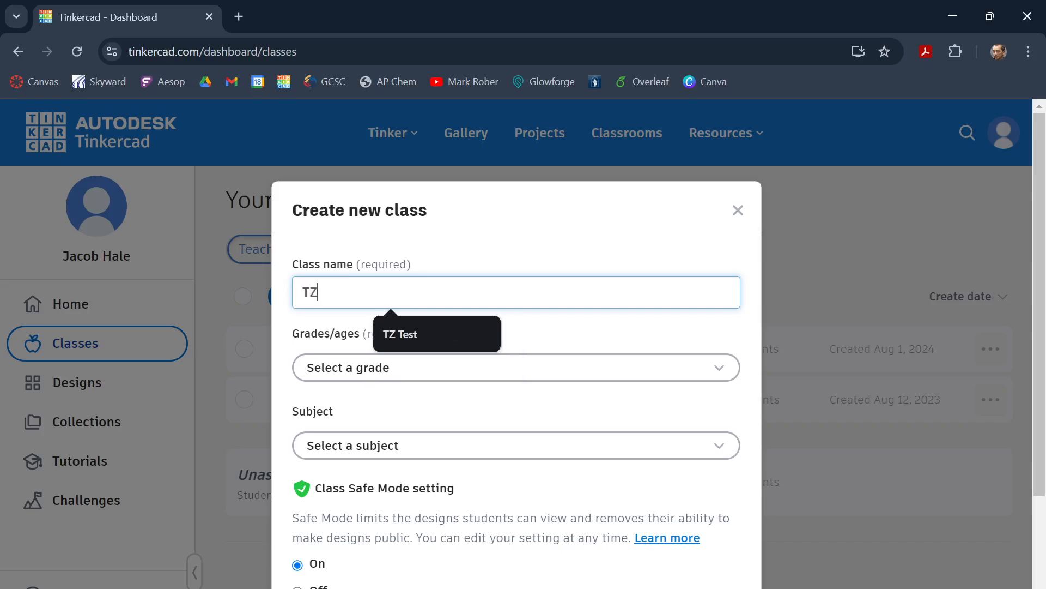
pyautogui.write(' Test 2')
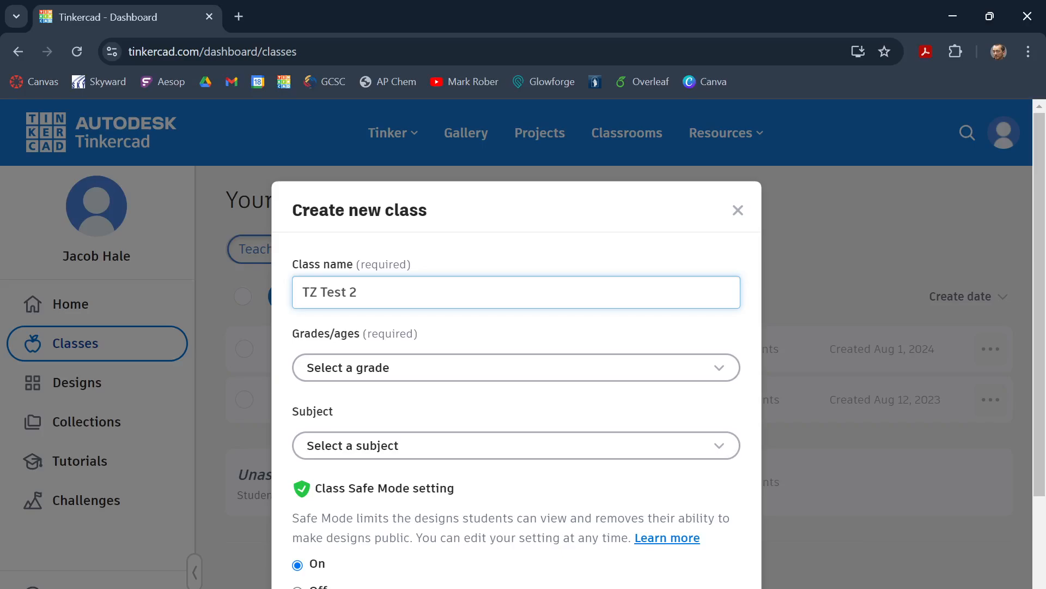
# Step: Set the new class's grade level to Grades 3-5 (ages 8-11)
pyautogui.click(445, 370)
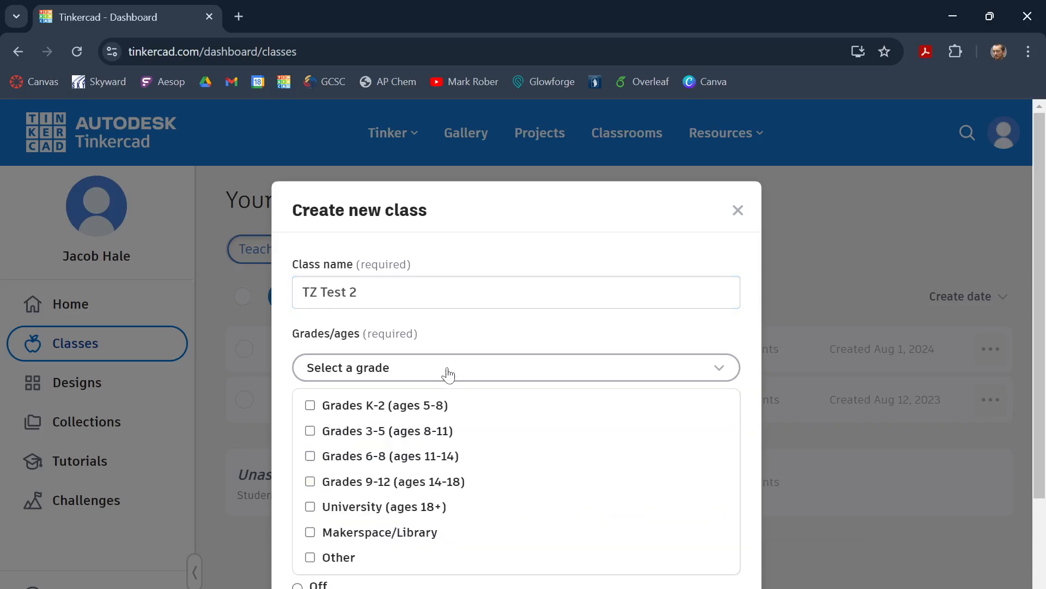
pyautogui.click(310, 432)
pyautogui.click(561, 337)
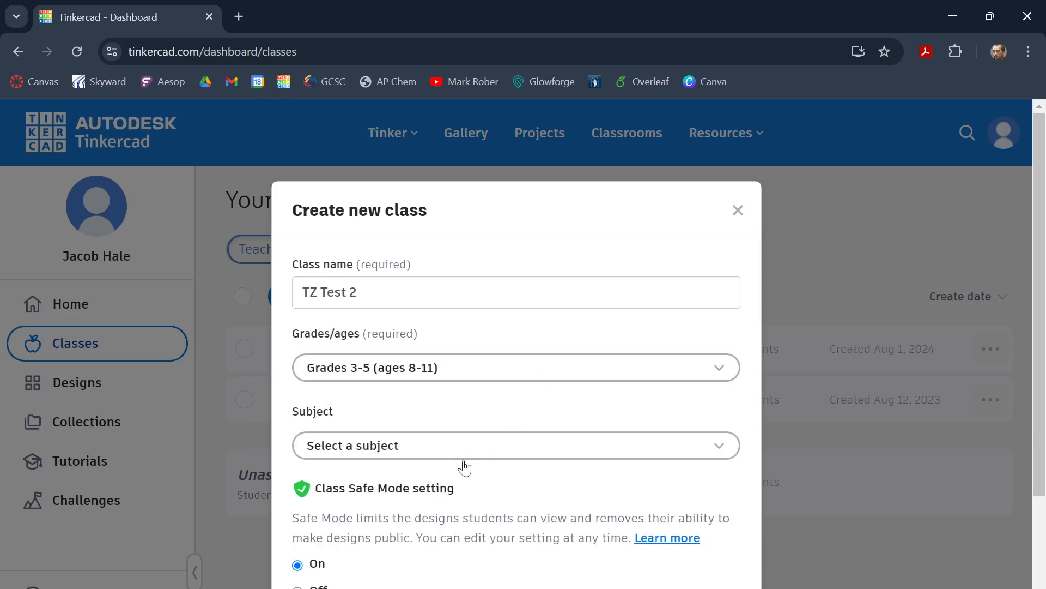
# Step: Assign the subjects Computer Science / Coding, Engineering, Science and Technology, and create the class with Safe Mode on
pyautogui.click(416, 452)
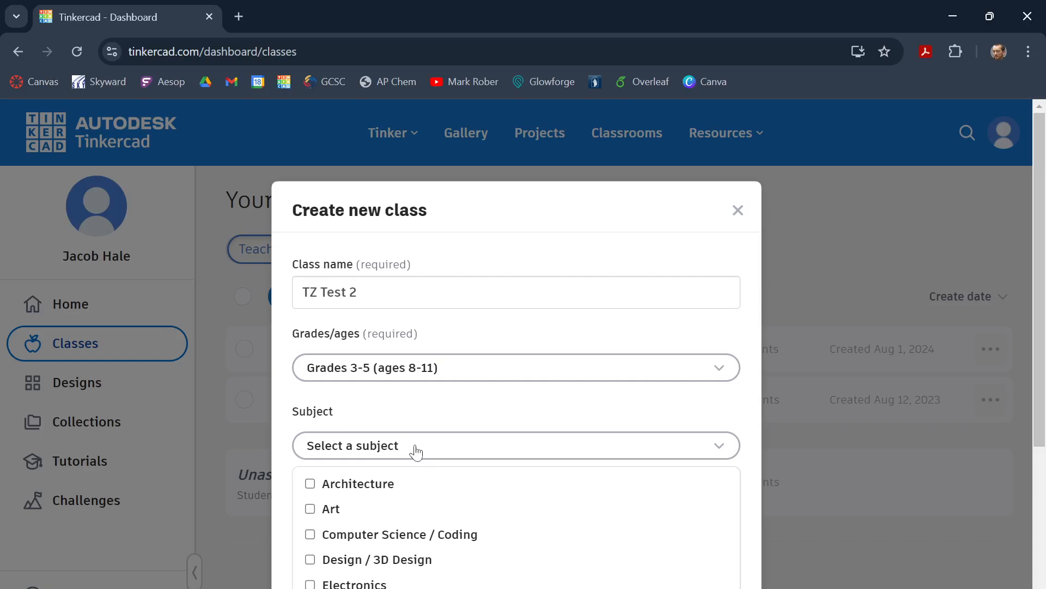
pyautogui.scroll(-4, 480, 412)
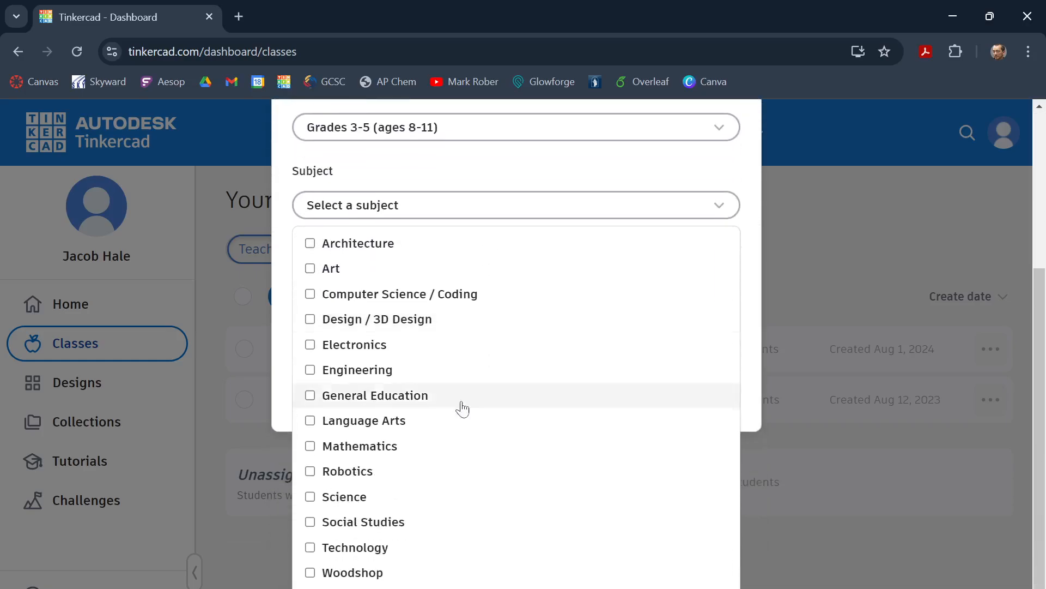
pyautogui.click(310, 294)
pyautogui.click(311, 370)
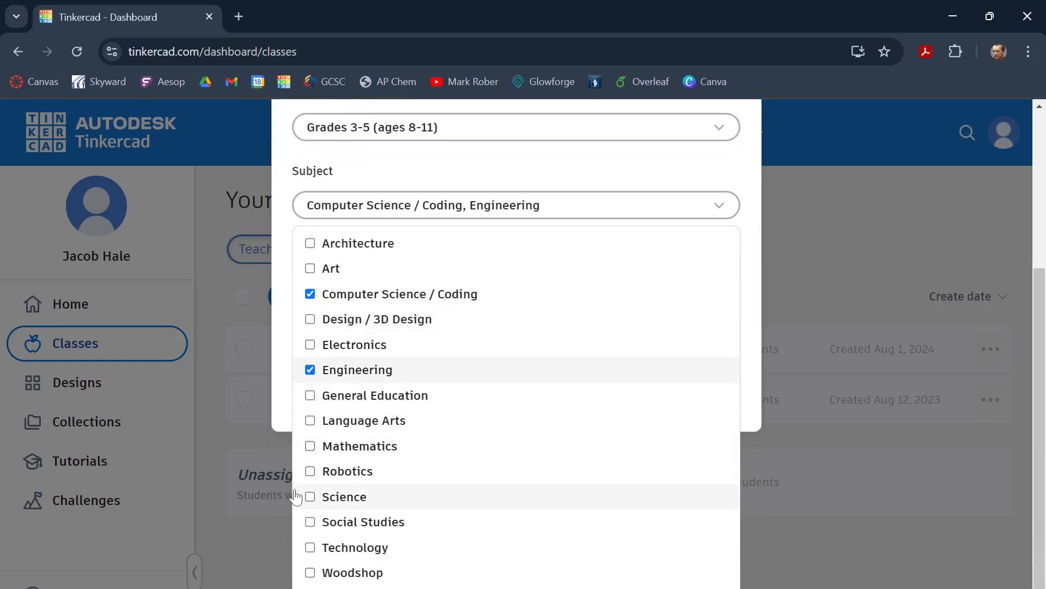
pyautogui.click(310, 496)
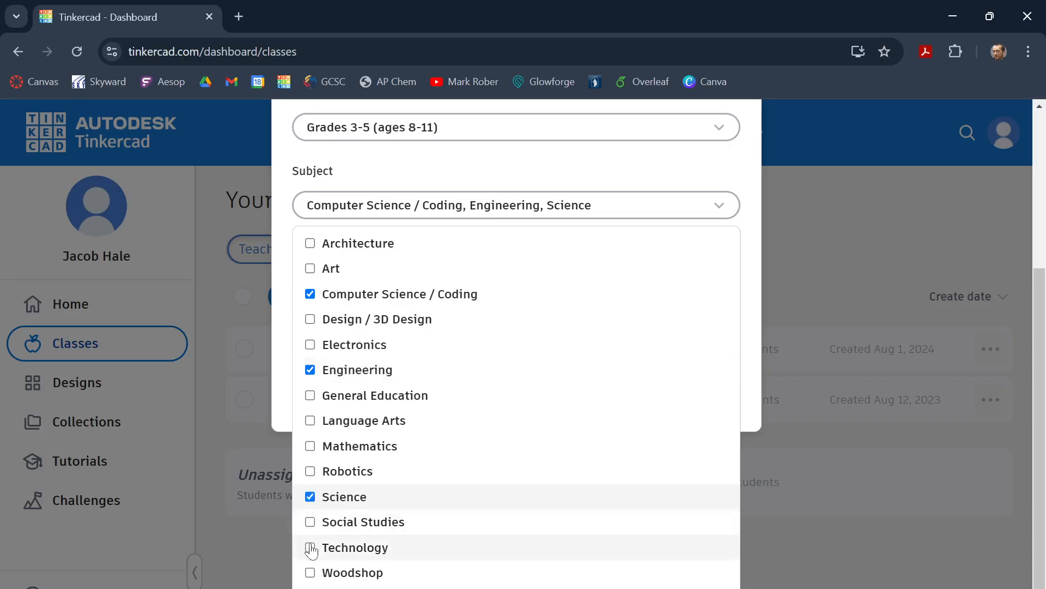
pyautogui.click(310, 547)
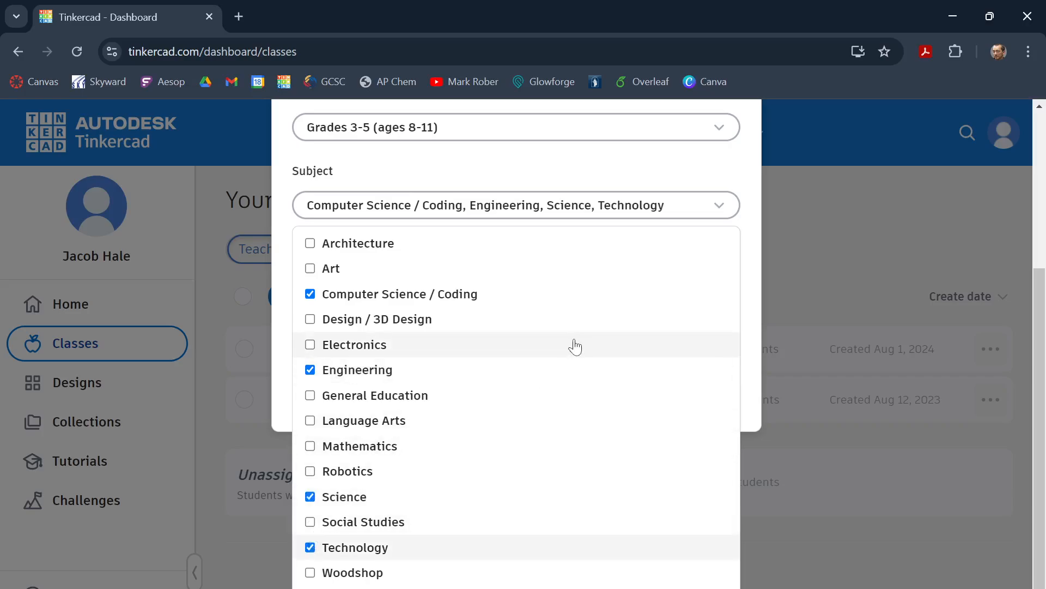
pyautogui.click(603, 163)
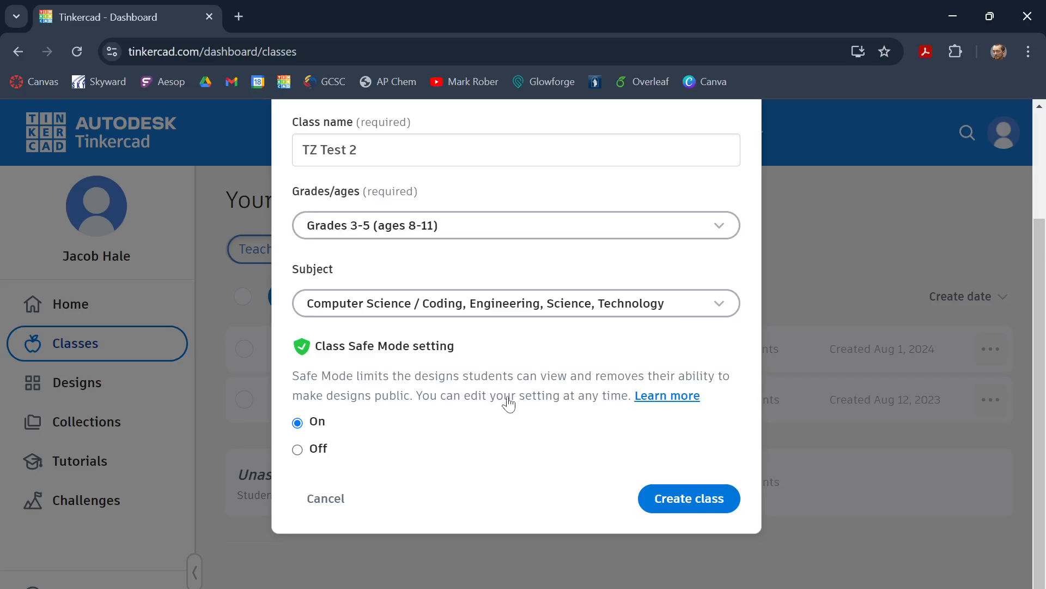
pyautogui.click(711, 503)
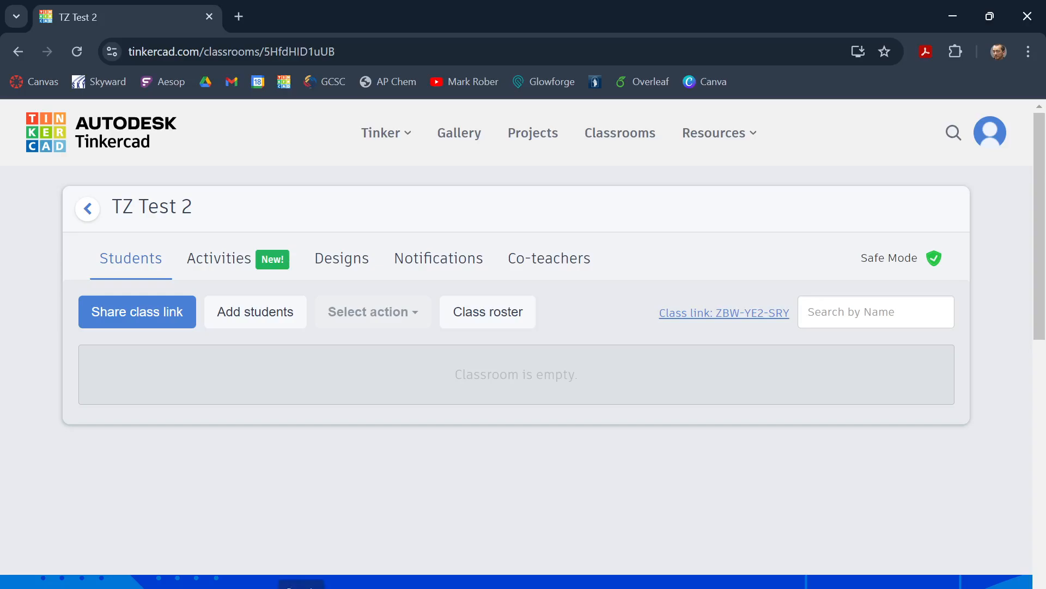
# Step: Switch to the TinkercadTestStudentList workbook in Excel and bring its whole window into view
pyautogui.click(303, 583)
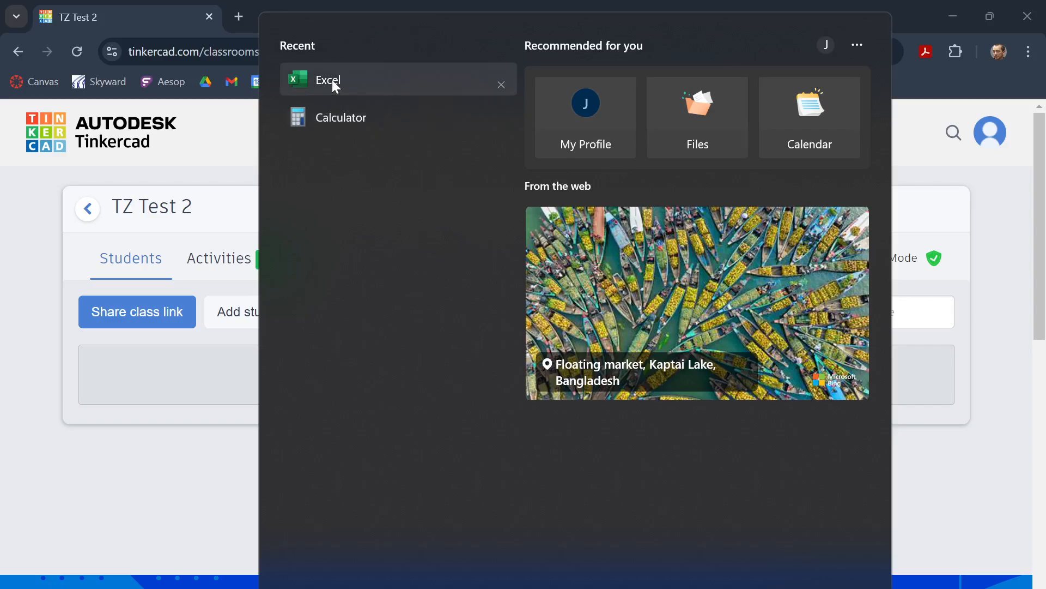
pyautogui.click(330, 80)
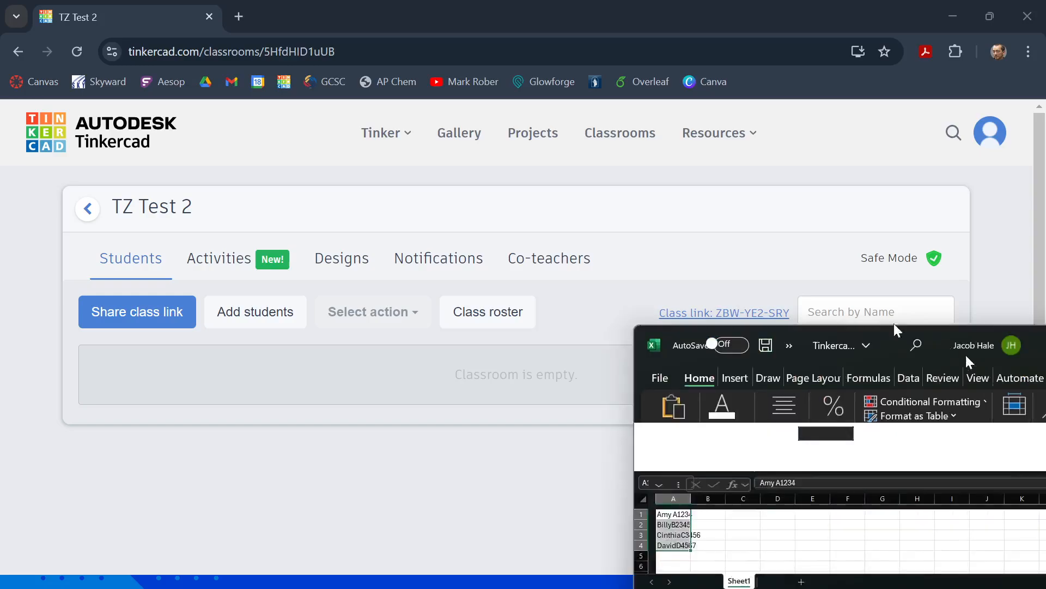
pyautogui.moveTo(893, 323); pyautogui.dragTo(628, 128)
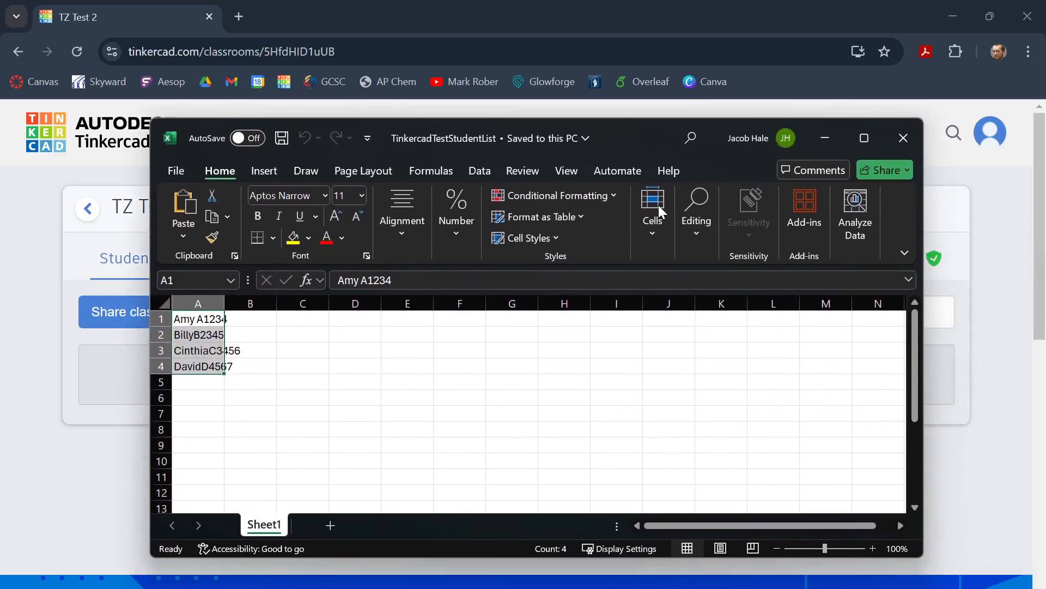
pyautogui.click(582, 382)
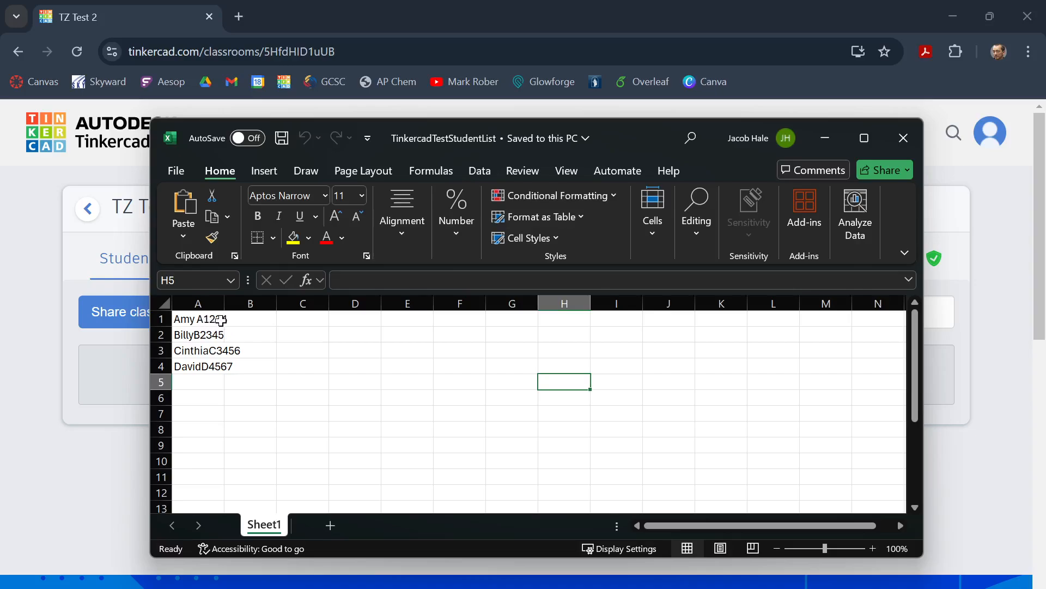
# Step: Insert a space between the first name and the code in cells A2 to A4, and move the workbook aside
pyautogui.doubleClick(196, 335)
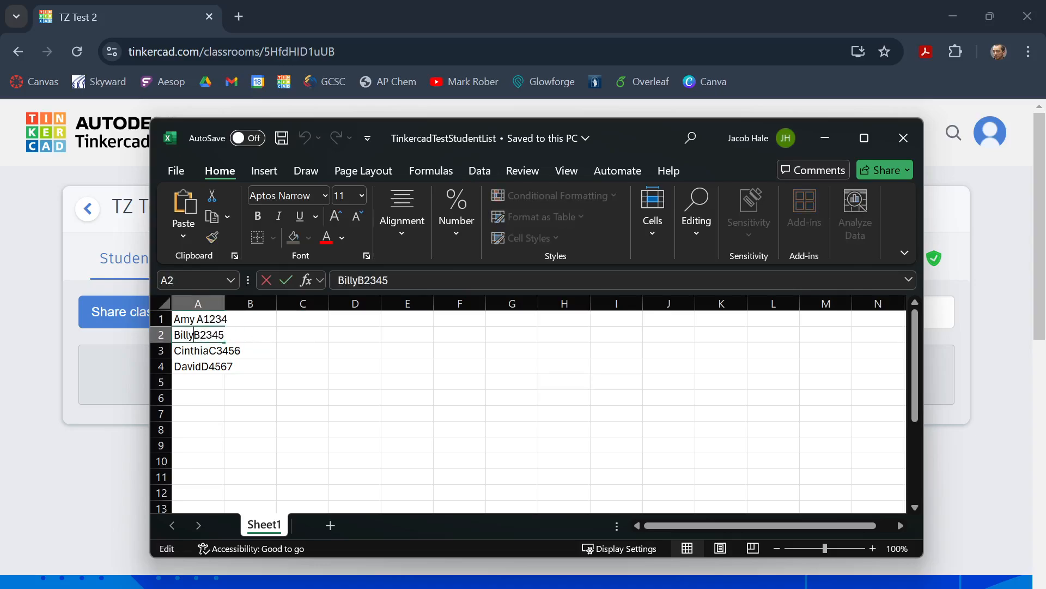
pyautogui.doubleClick(210, 351)
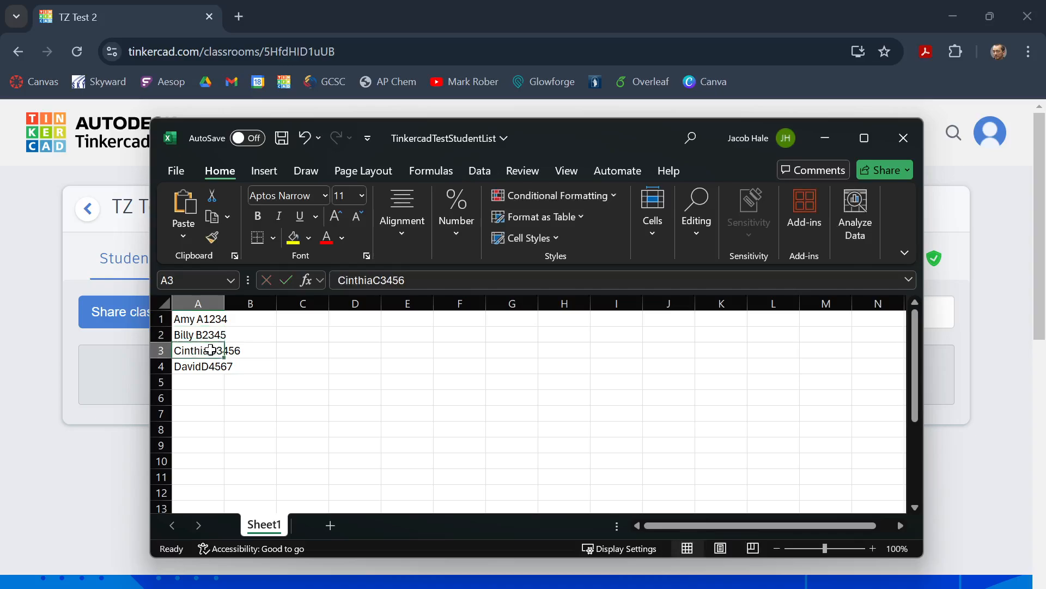
pyautogui.doubleClick(205, 365)
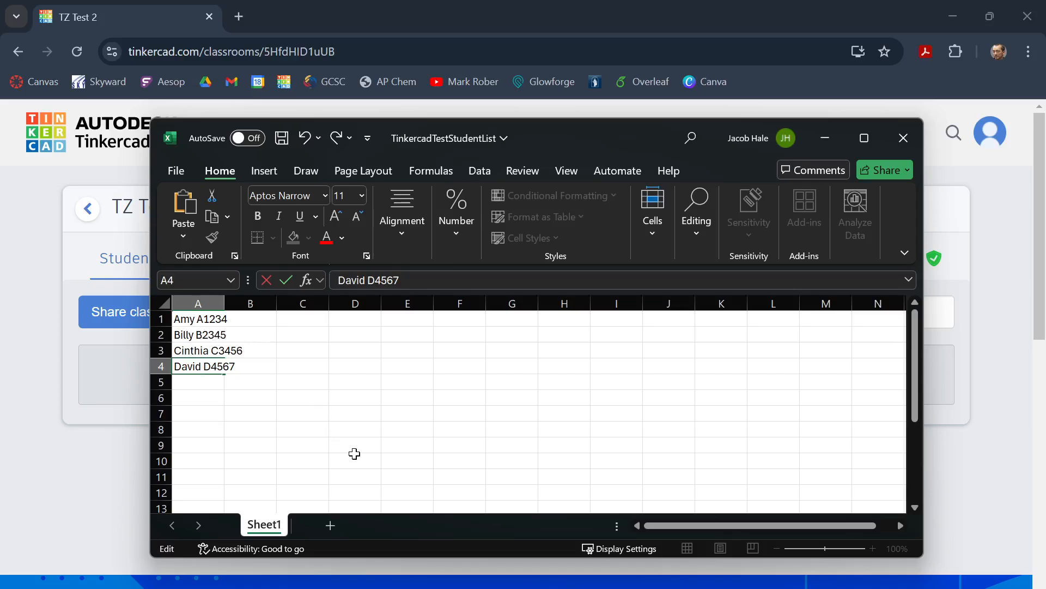
pyautogui.moveTo(562, 132); pyautogui.dragTo(866, 173)
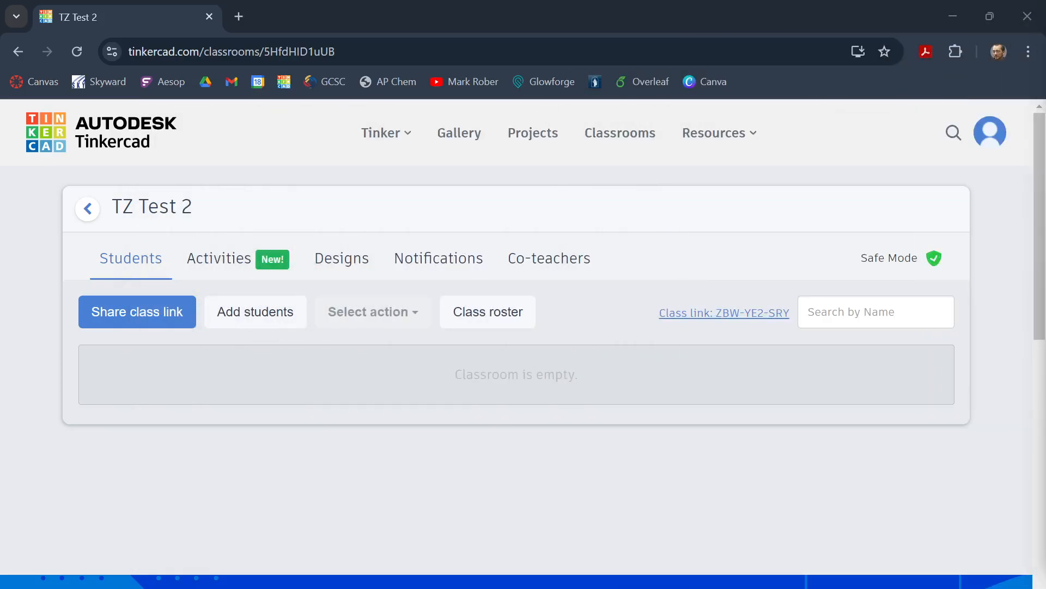
# Step: Start adding students to the TZ Test 2 class in Tinkercad by pasting a list of names
pyautogui.click(248, 321)
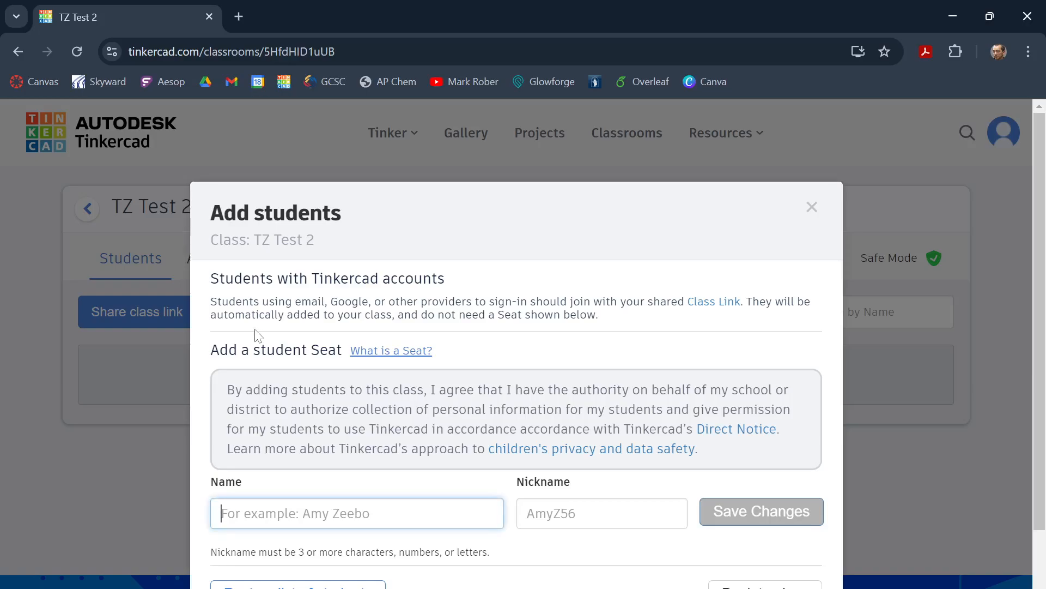
pyautogui.scroll(-2, 302, 566)
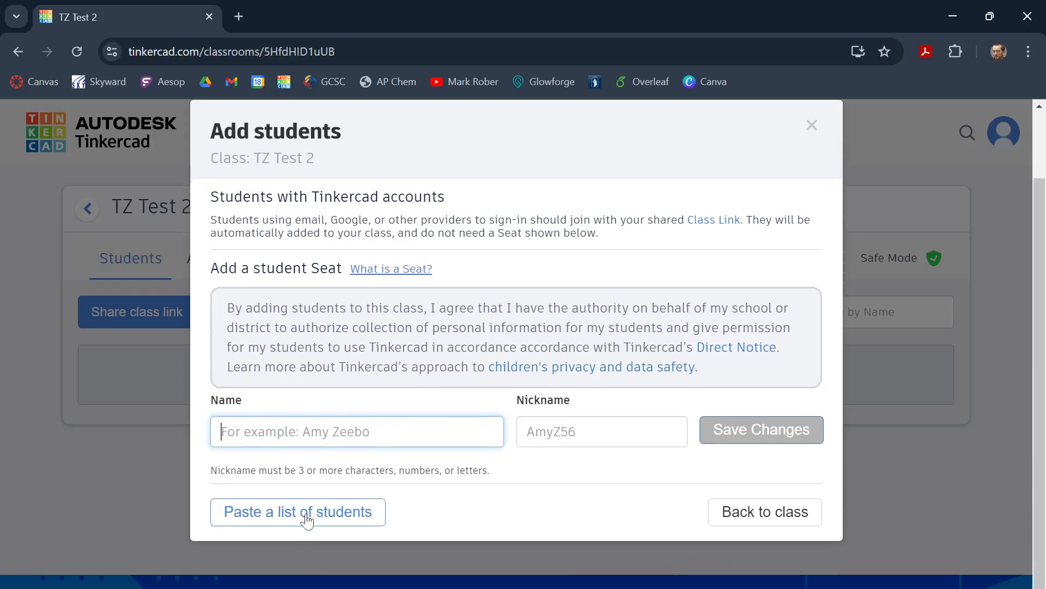
pyautogui.click(307, 520)
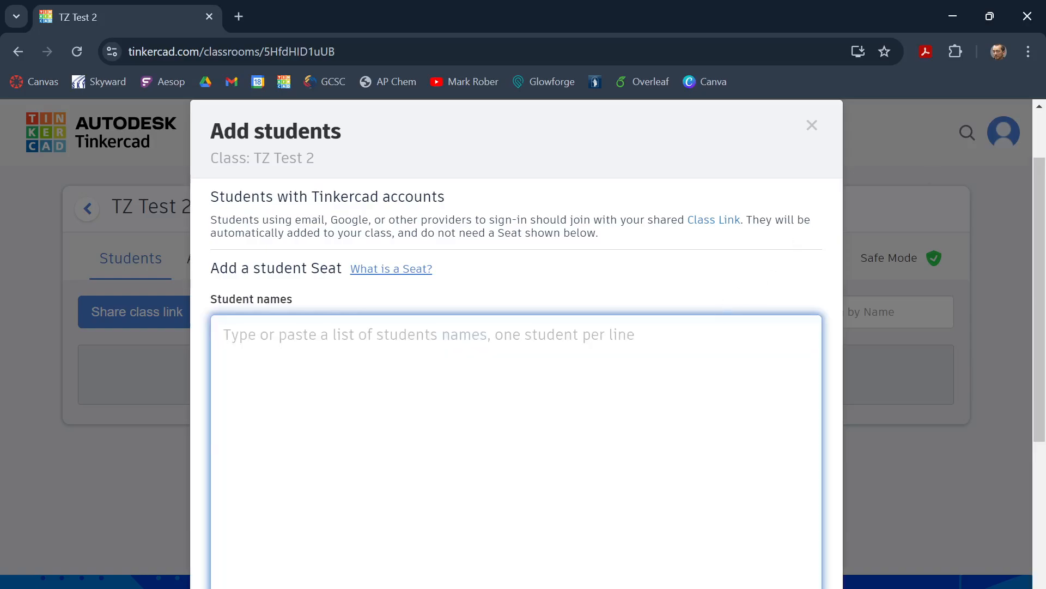
# Step: Copy the student entries in cells A1 to A4 of the Excel list and move the workbook aside
pyautogui.moveTo(1045, 75); pyautogui.dragTo(460, 192)
pyautogui.moveTo(141, 375); pyautogui.dragTo(142, 424)
pyautogui.hotkey('ctrl', 'c')
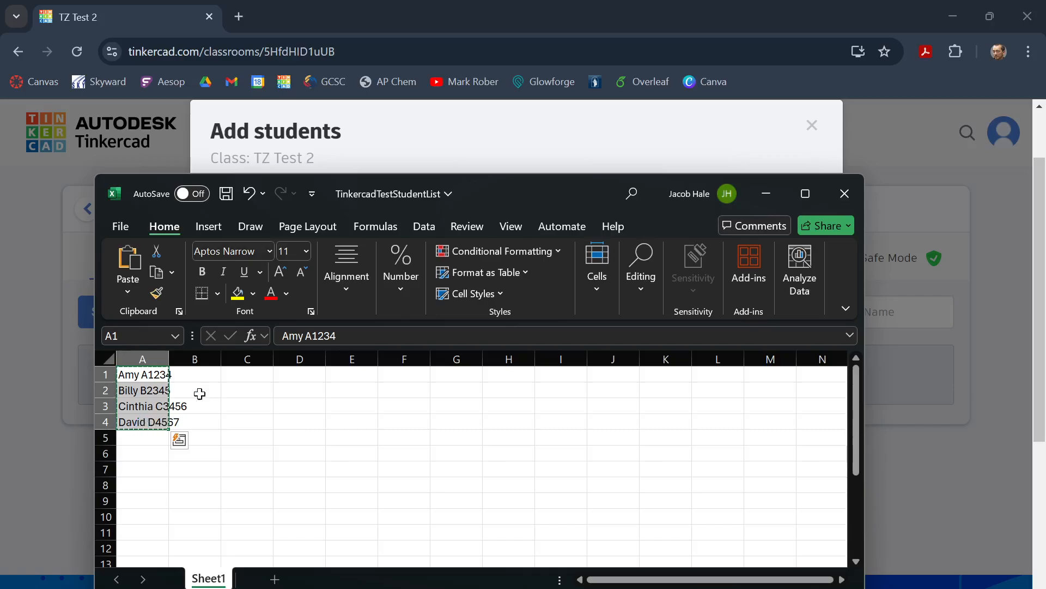
pyautogui.moveTo(544, 185); pyautogui.dragTo(1045, 64)
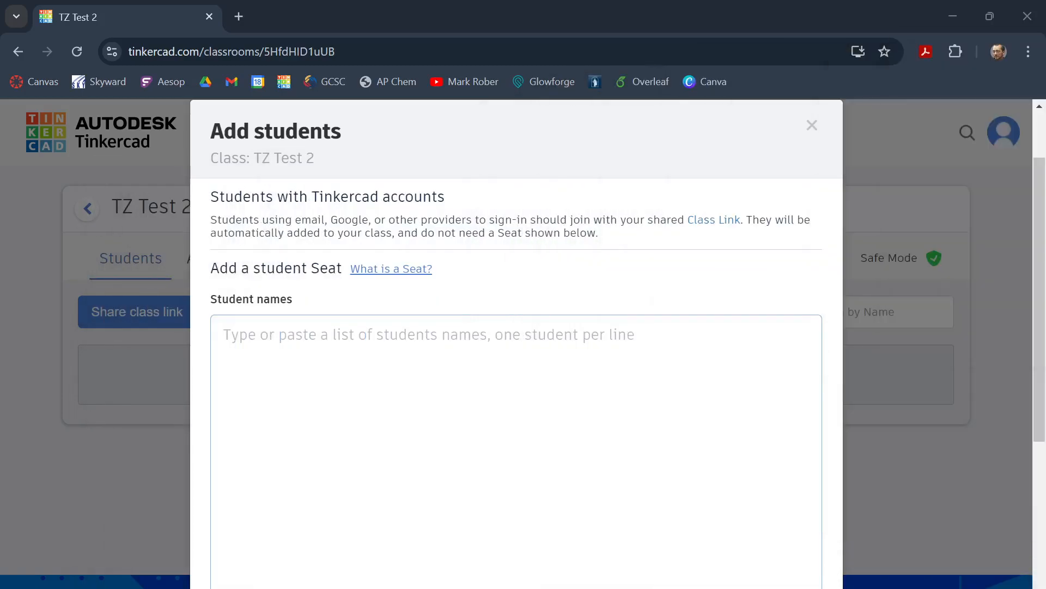
# Step: Paste the copied student names into the class's student list and add those students to the class
pyautogui.click(224, 334)
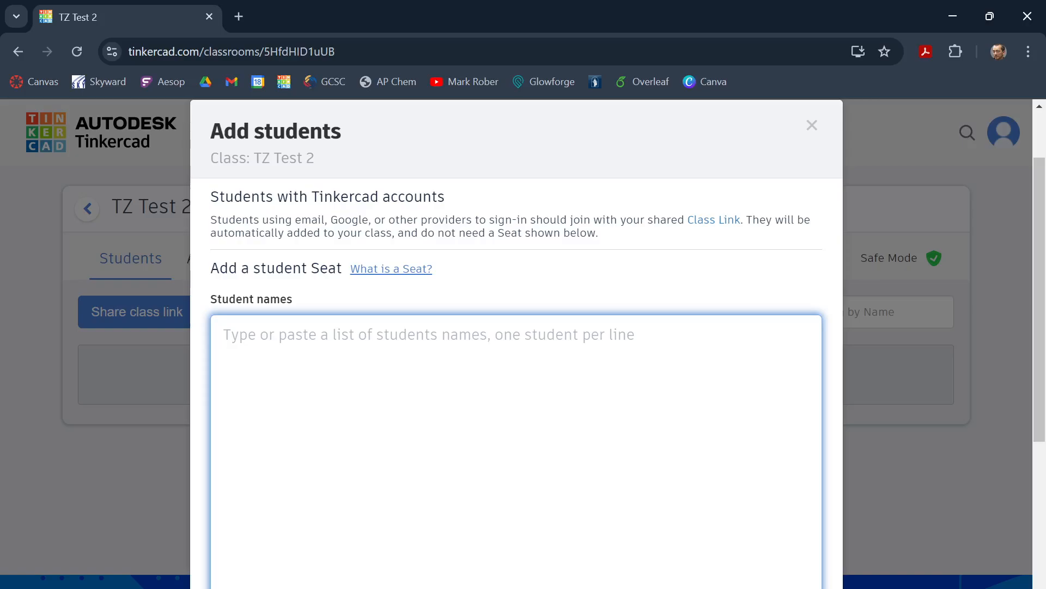
pyautogui.hotkey('ctrl', 'v')
pyautogui.scroll(-5, 585, 498)
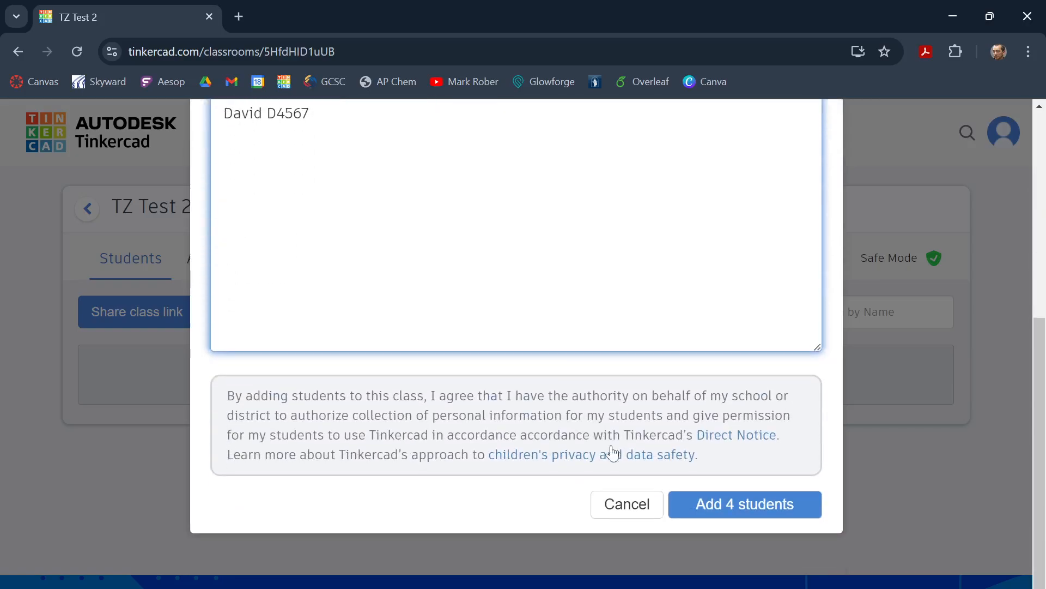
pyautogui.click(731, 503)
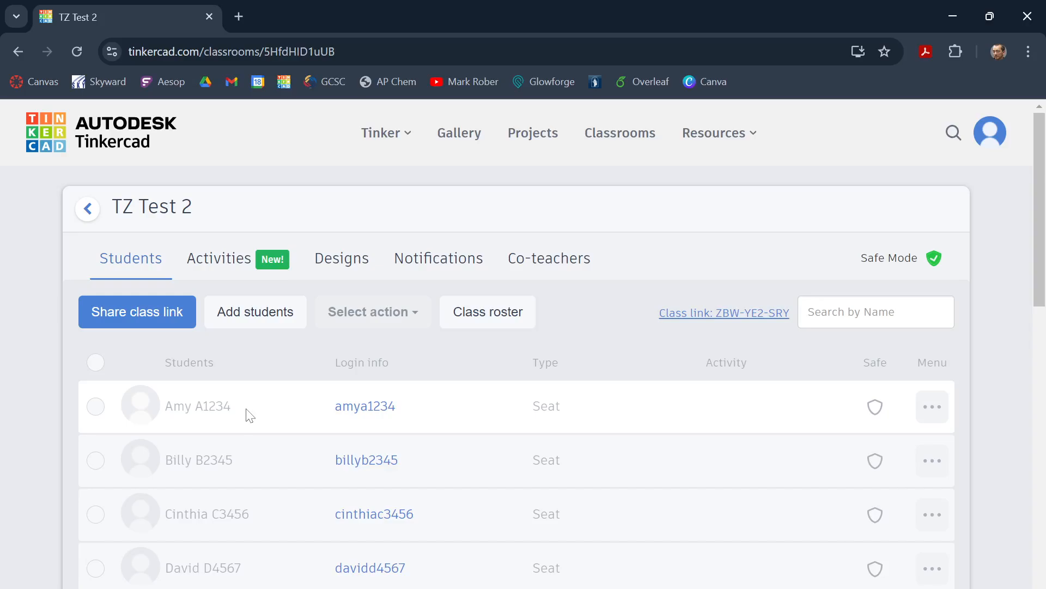
# Step: Add one student seat individually to the TZ Test 2 class, entering the student's full name and a custom nickname, and return to the class
pyautogui.scroll(-2, 254, 414)
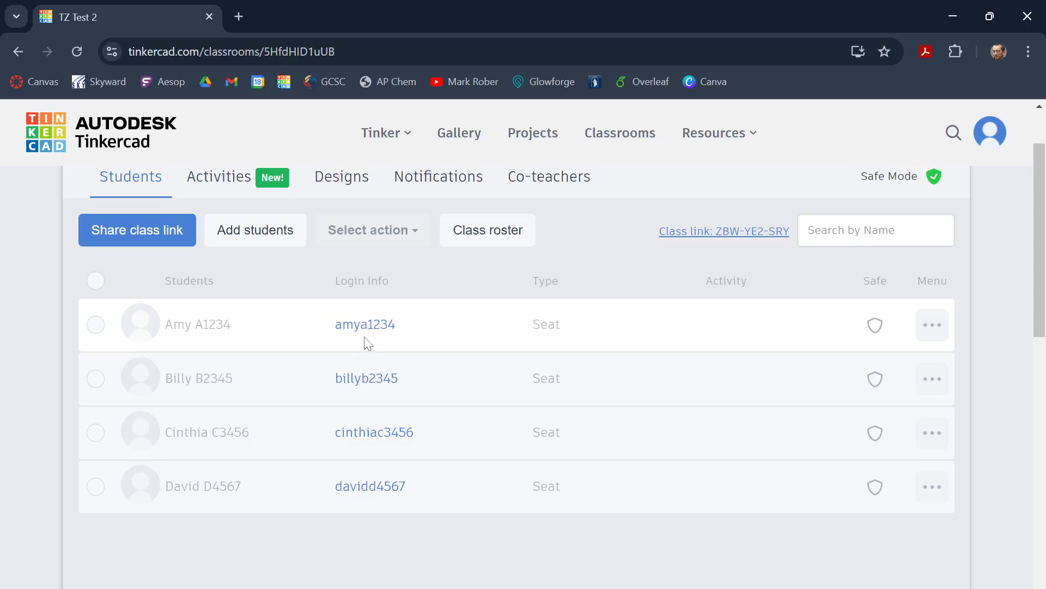
pyautogui.moveTo(364, 327)
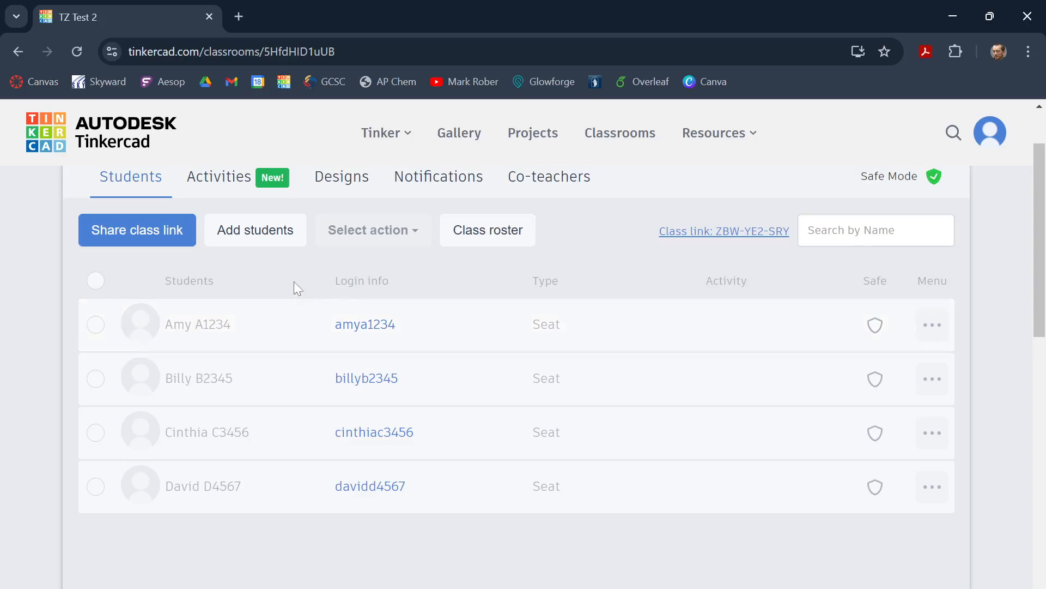
pyautogui.click(267, 245)
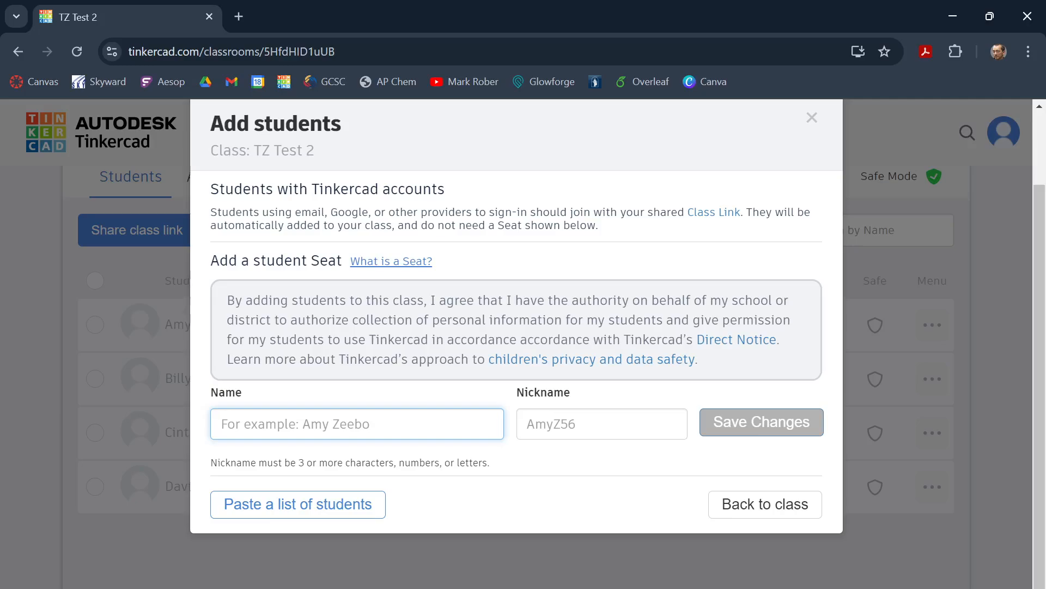
pyautogui.write('Evan Evans')
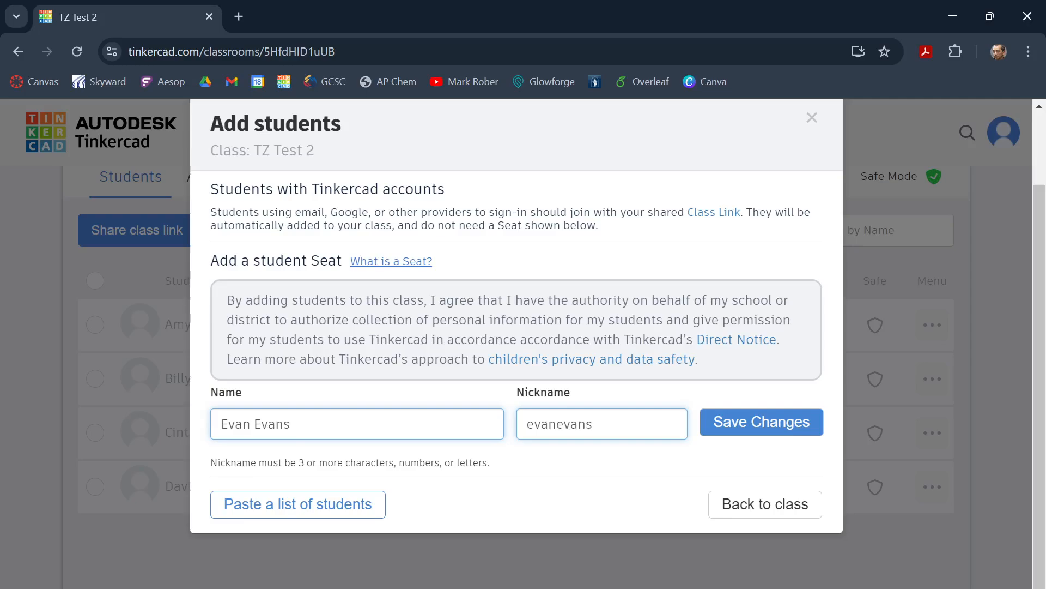
pyautogui.moveTo(593, 423); pyautogui.dragTo(526, 424)
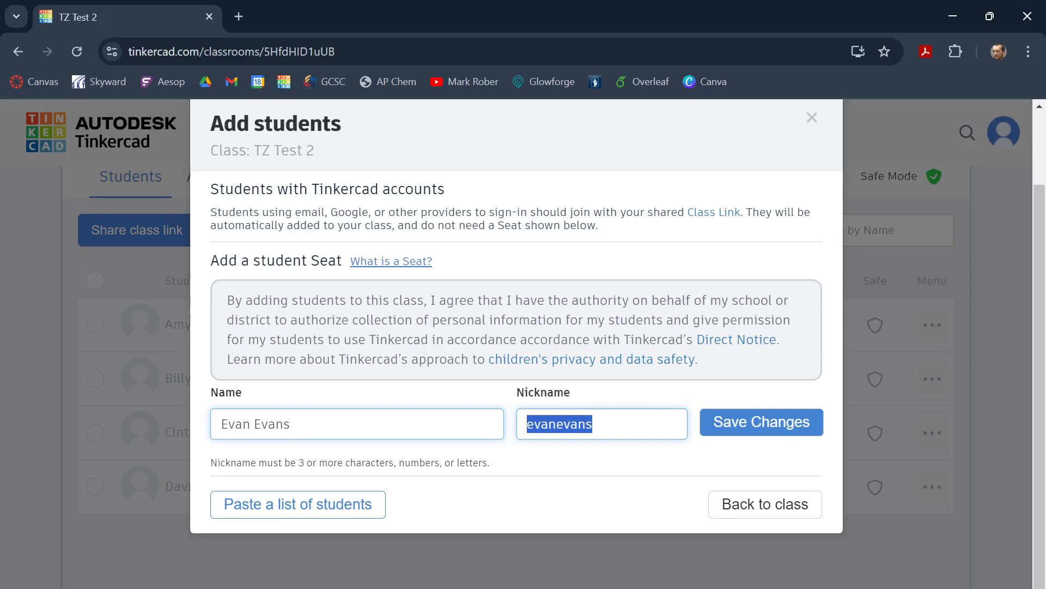
pyautogui.write('ee')
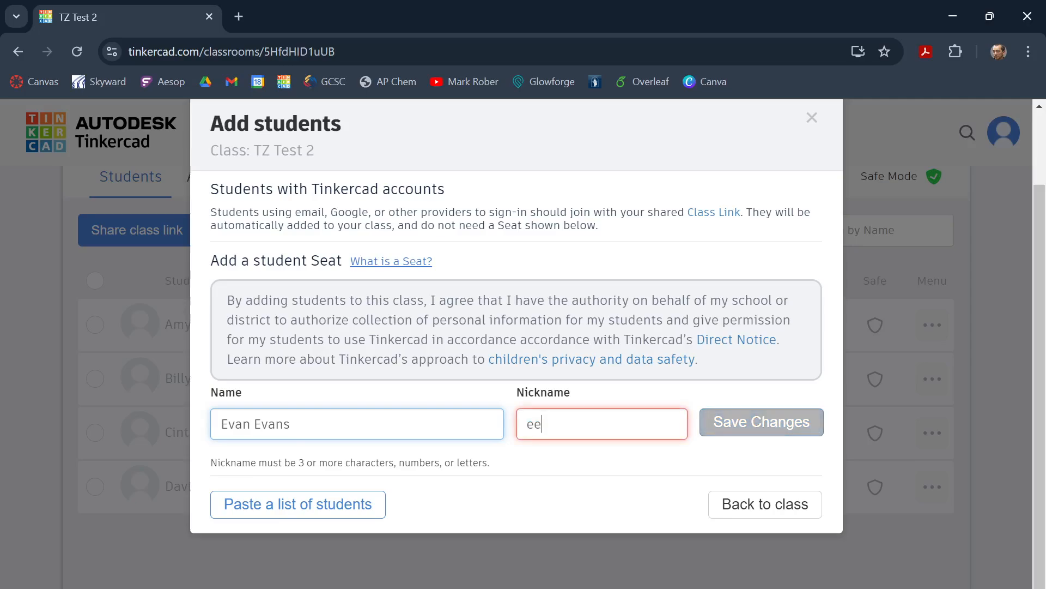
pyautogui.write('5678')
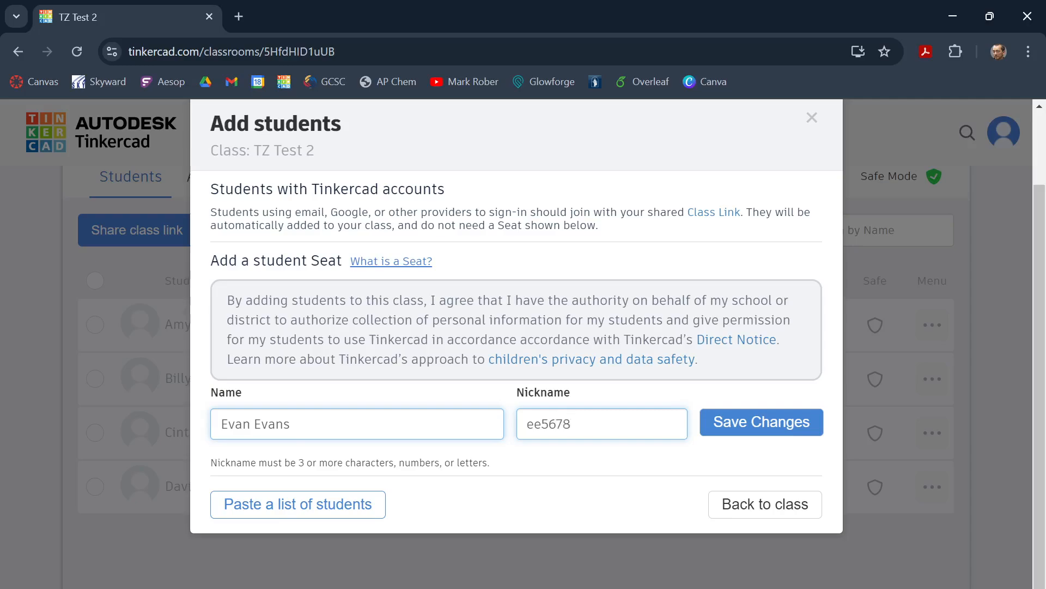
pyautogui.click(752, 428)
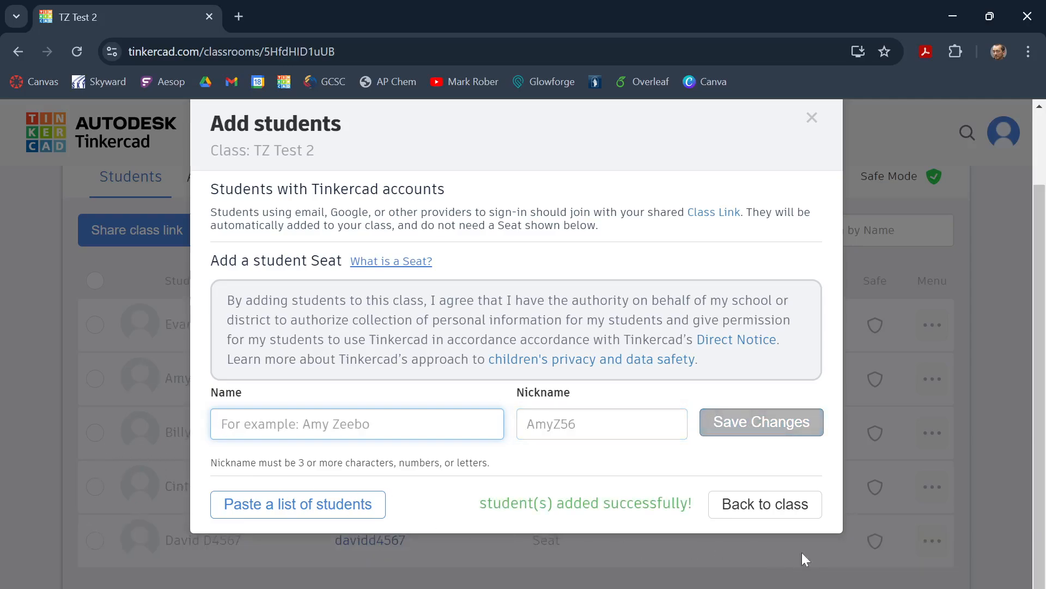
pyautogui.click(801, 511)
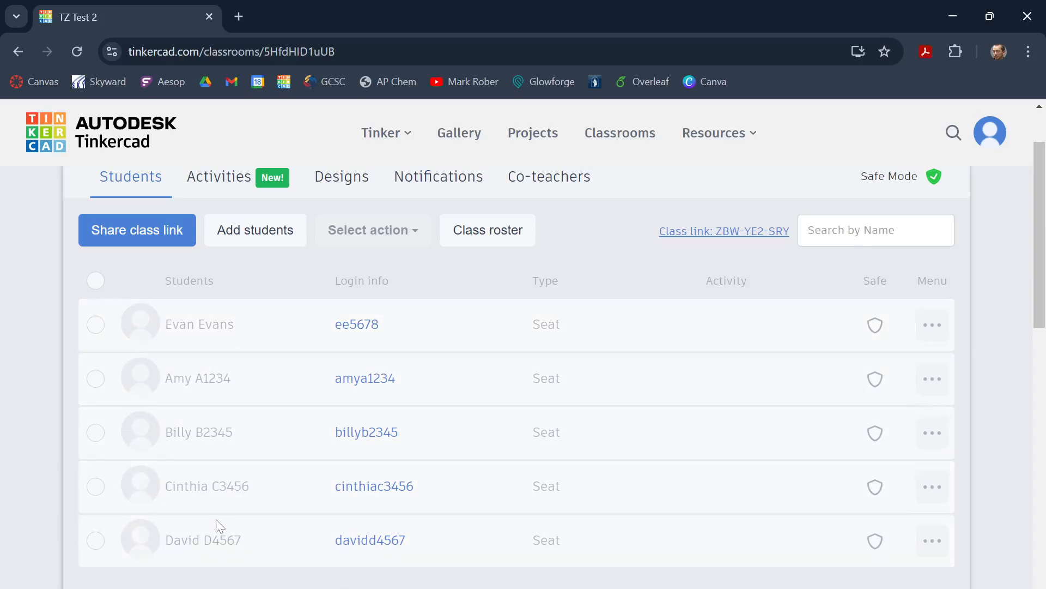
# Step: Open the sharing page of the TZ Test 2 class and copy its class link
pyautogui.scroll(-2, 464, 466)
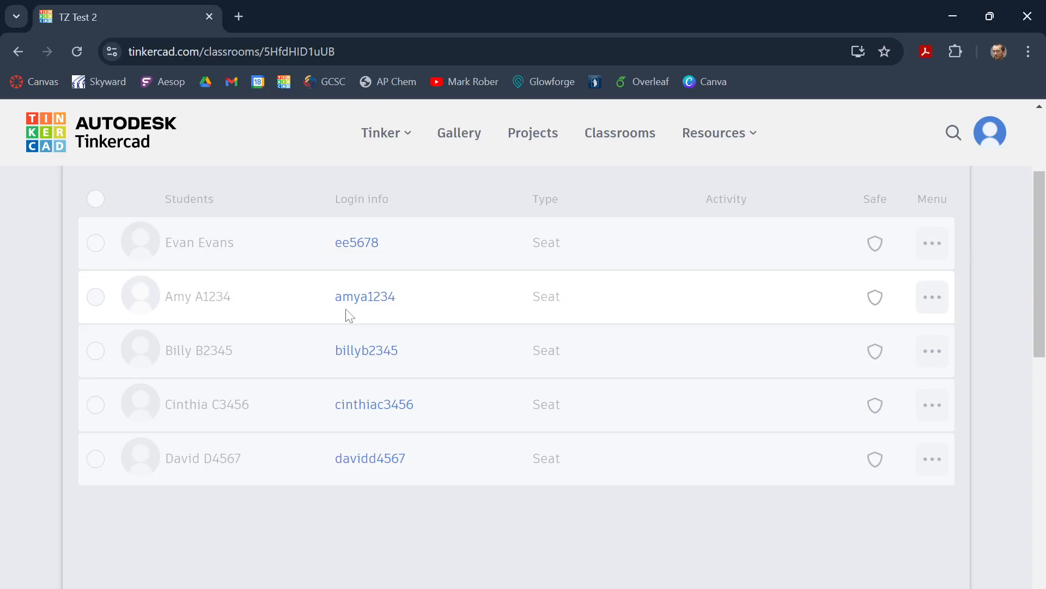
pyautogui.scroll(-5, 584, 460)
pyautogui.scroll(5, 564, 388)
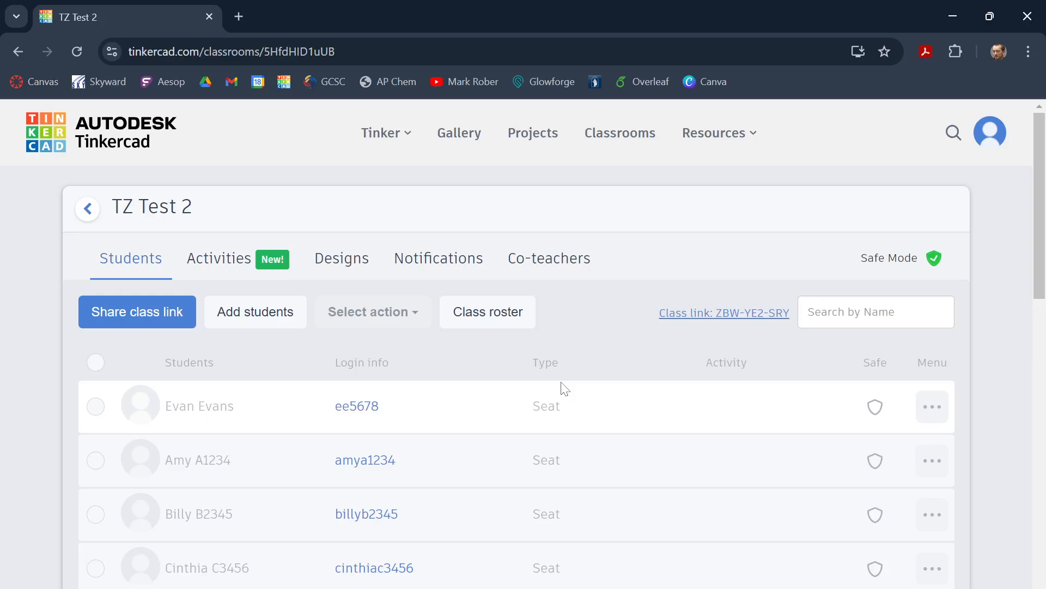
pyautogui.click(131, 316)
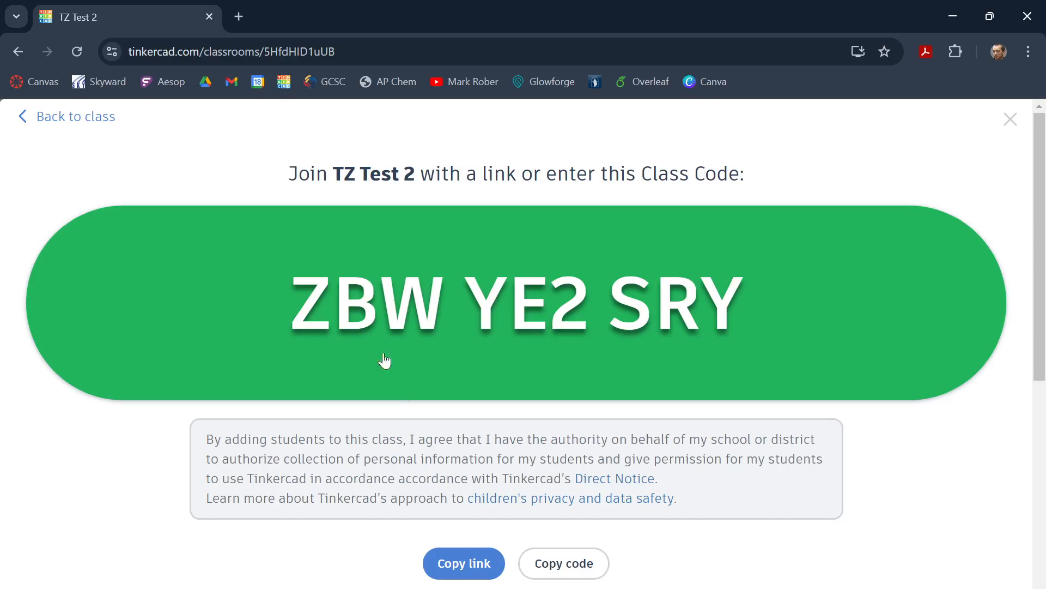
pyautogui.click(463, 566)
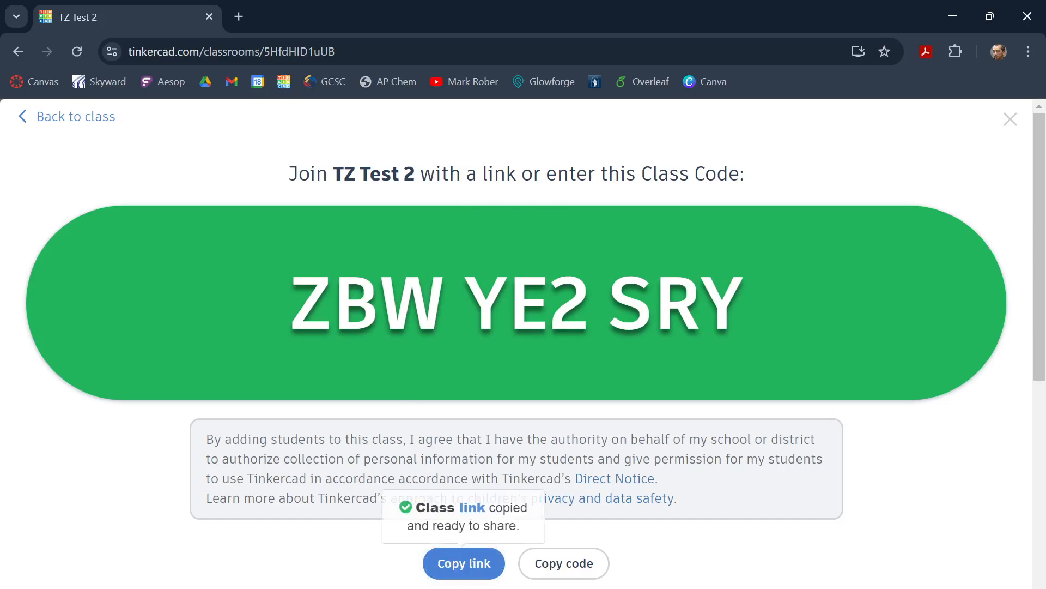
# Step: Switch to the other personal browser profile and open the copied class link there
pyautogui.click(997, 52)
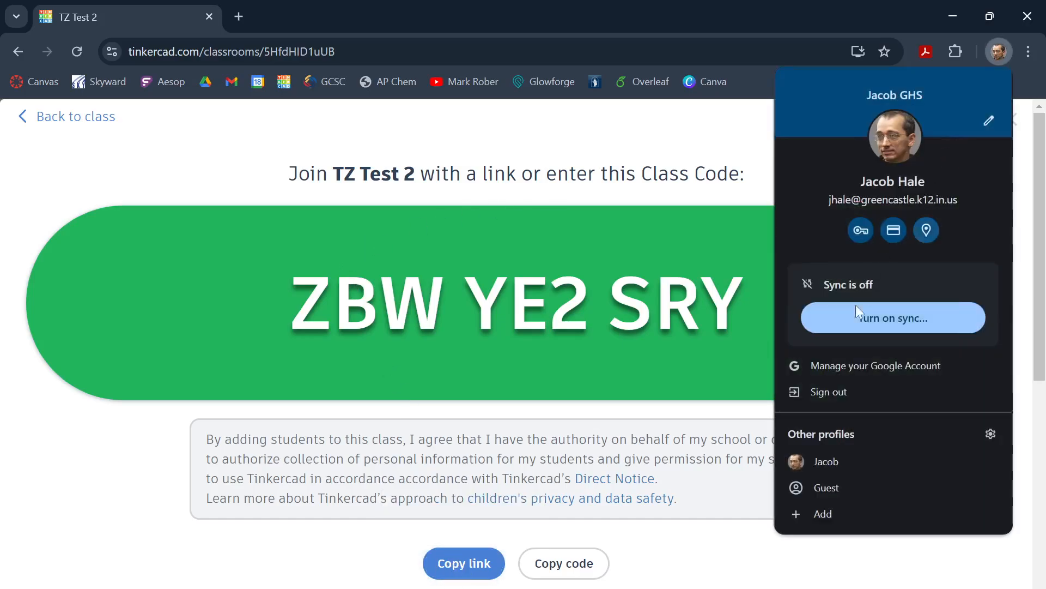
pyautogui.click(824, 462)
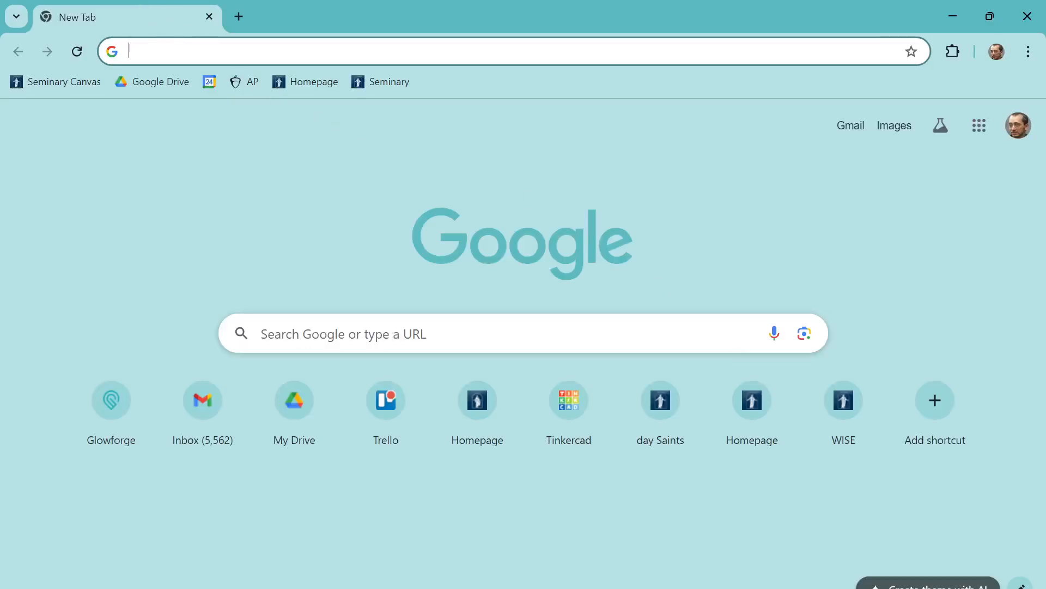
pyautogui.click(139, 51)
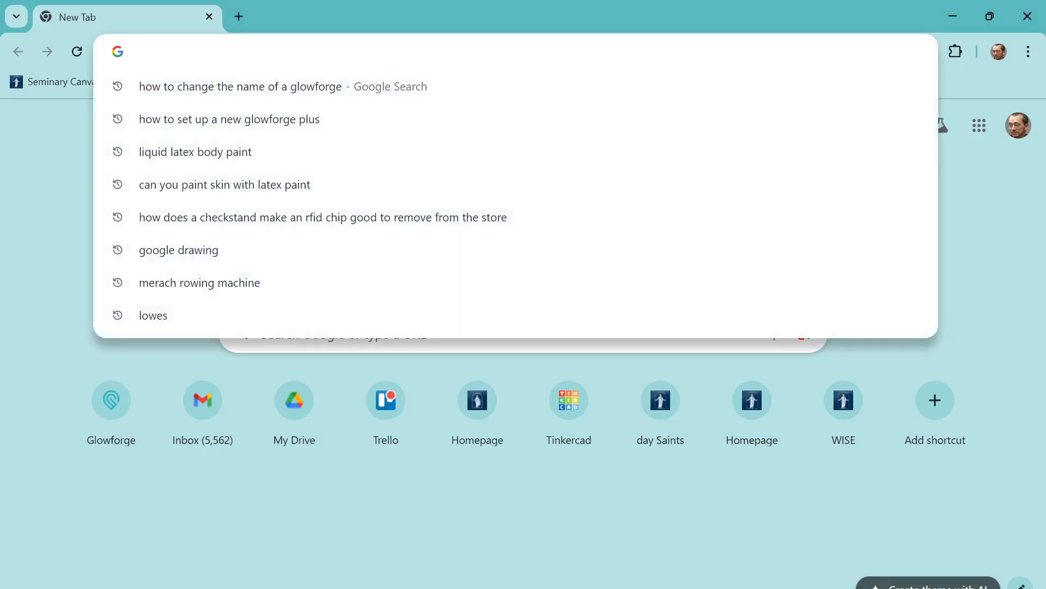
pyautogui.hotkey('ctrl', 'v')
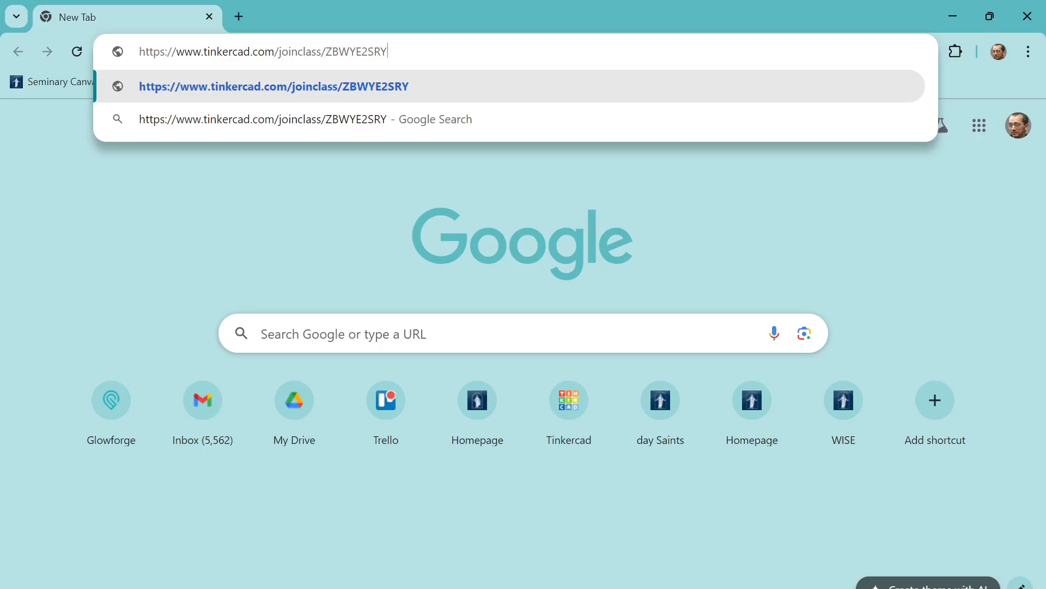
pyautogui.press('Return')
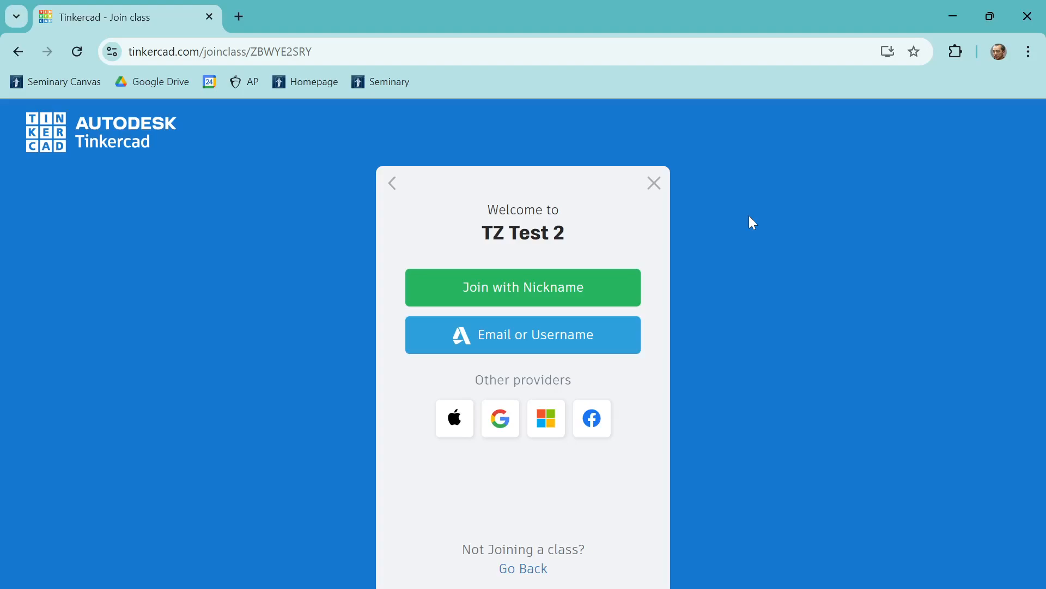
# Step: Bookmark the class's join page and remove that bookmark again
pyautogui.click(916, 51)
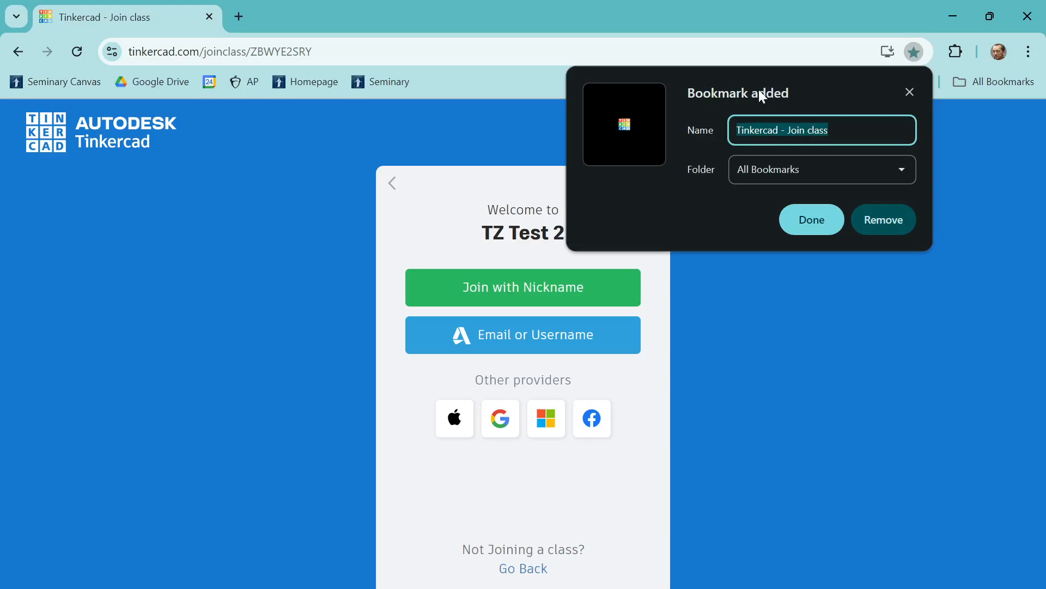
pyautogui.click(879, 218)
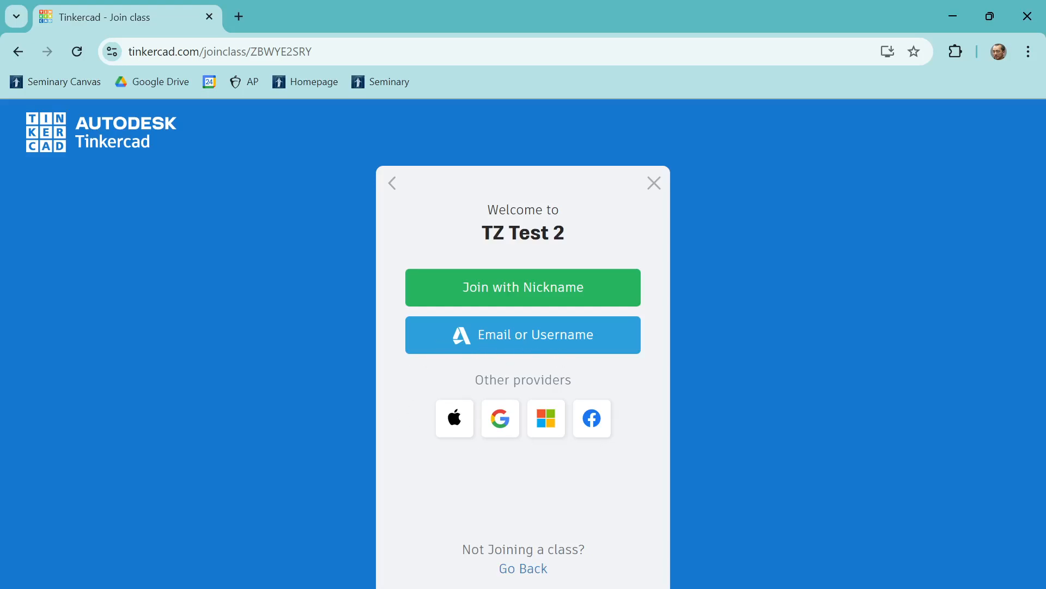
# Step: Join TZ Test 2 with the nickname of the first student from the pasted list and open the class from the student's class list
pyautogui.click(491, 299)
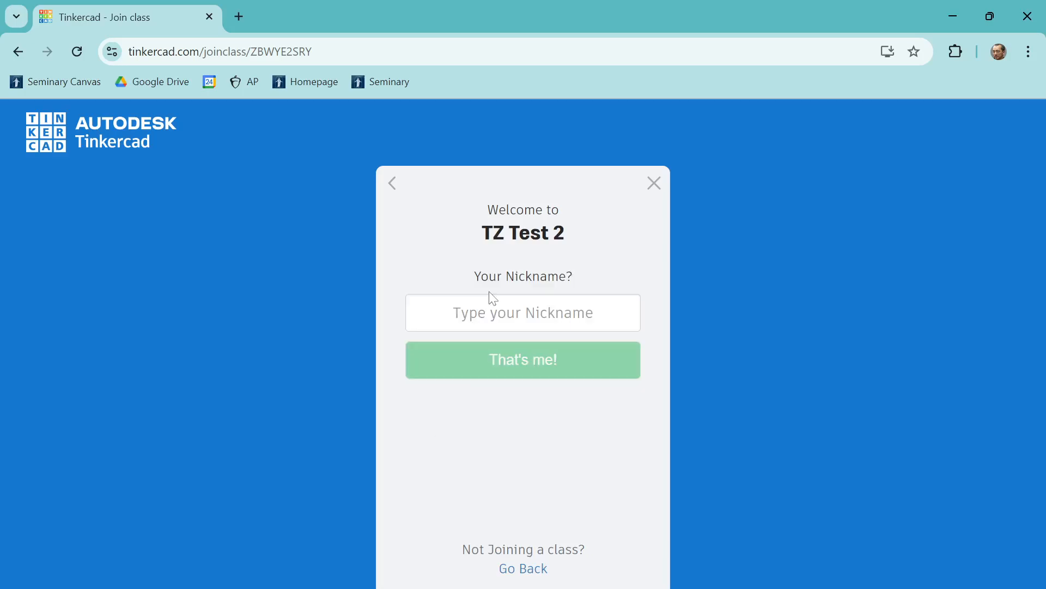
pyautogui.click(523, 312)
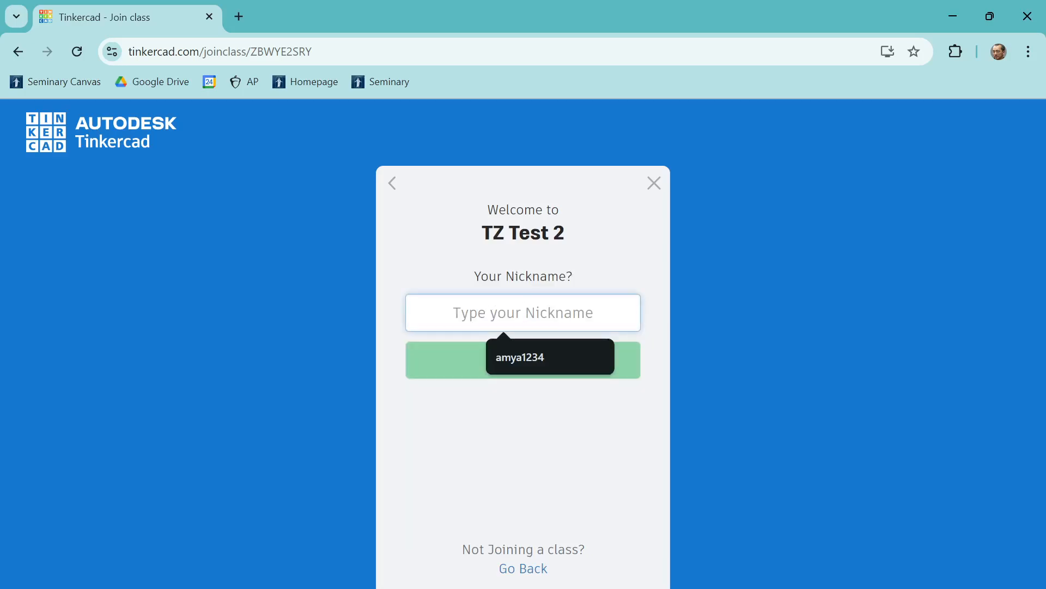
pyautogui.write('amya1234')
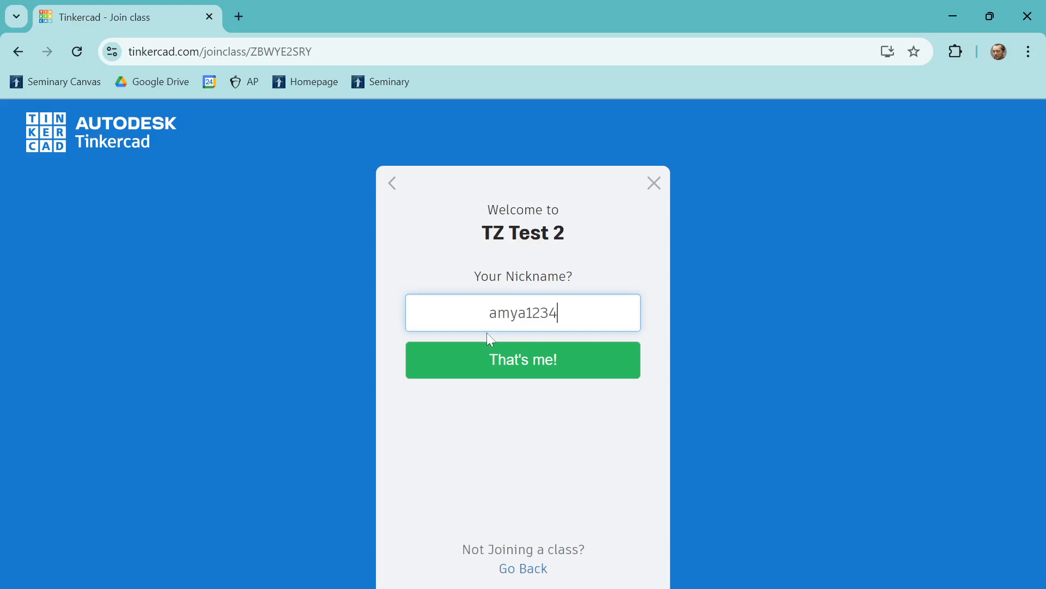
pyautogui.click(518, 361)
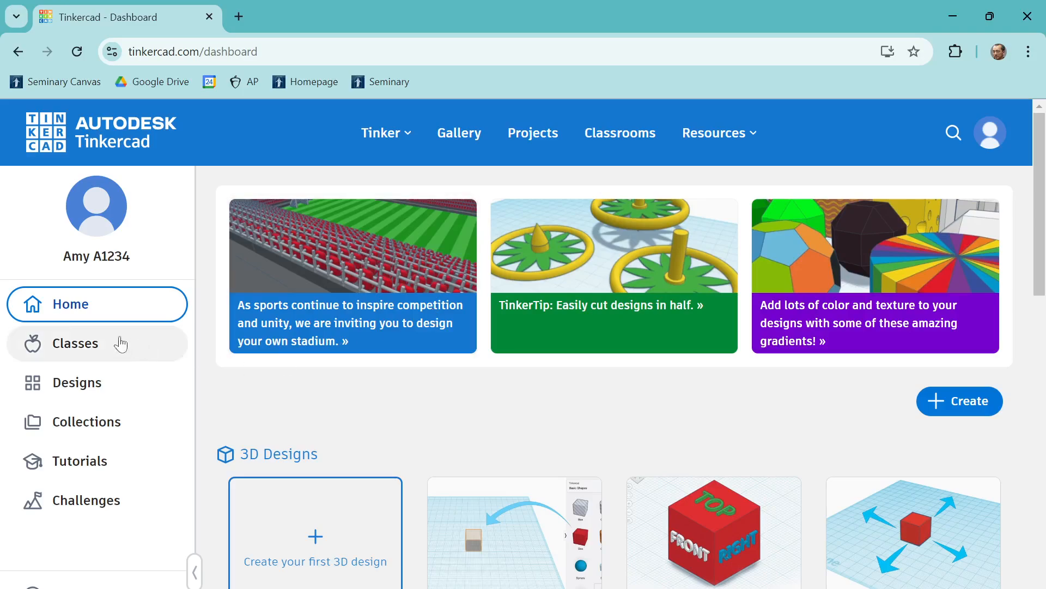
pyautogui.click(75, 346)
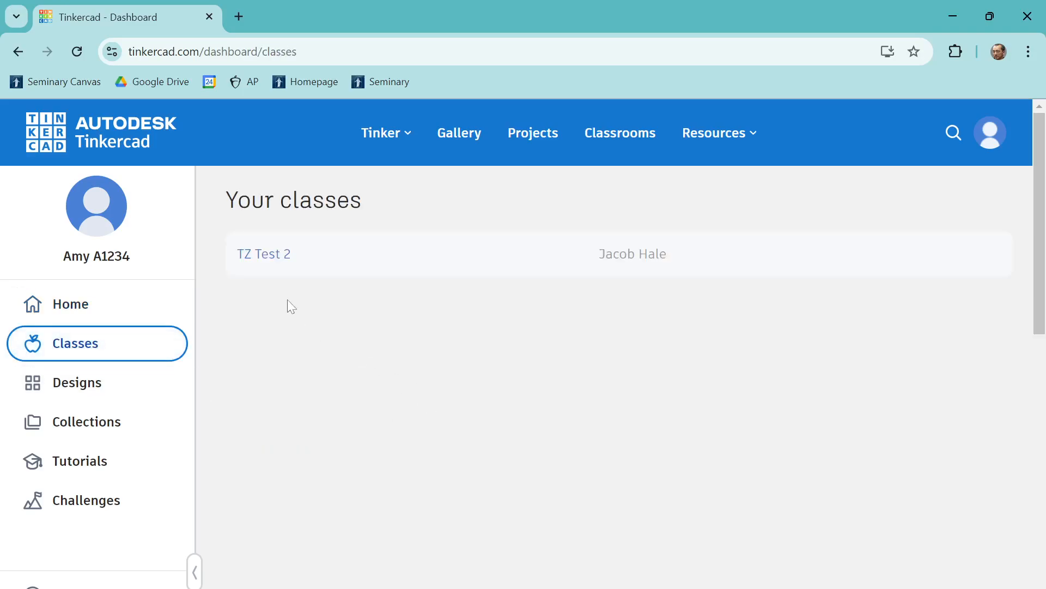
pyautogui.click(263, 264)
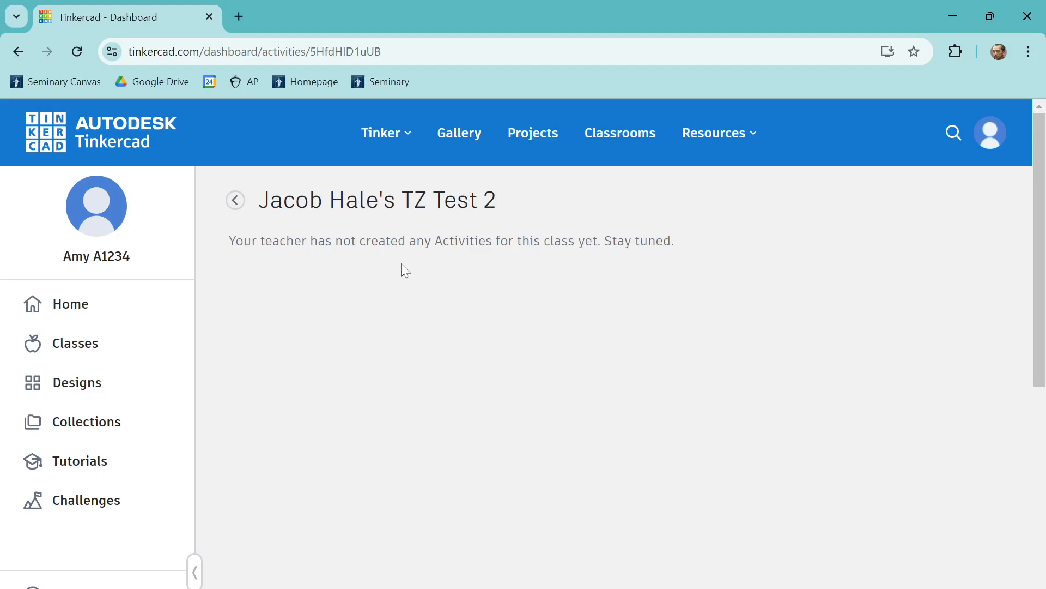
# Step: Return to the student's home dashboard and create a first 3D design
pyautogui.click(81, 318)
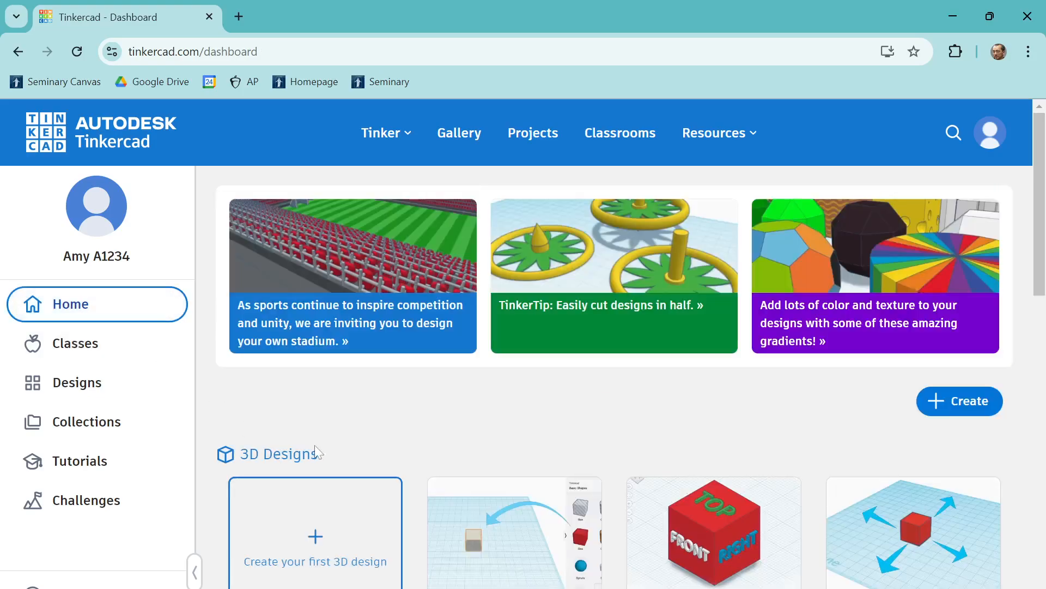
pyautogui.scroll(-3, 319, 453)
pyautogui.click(305, 379)
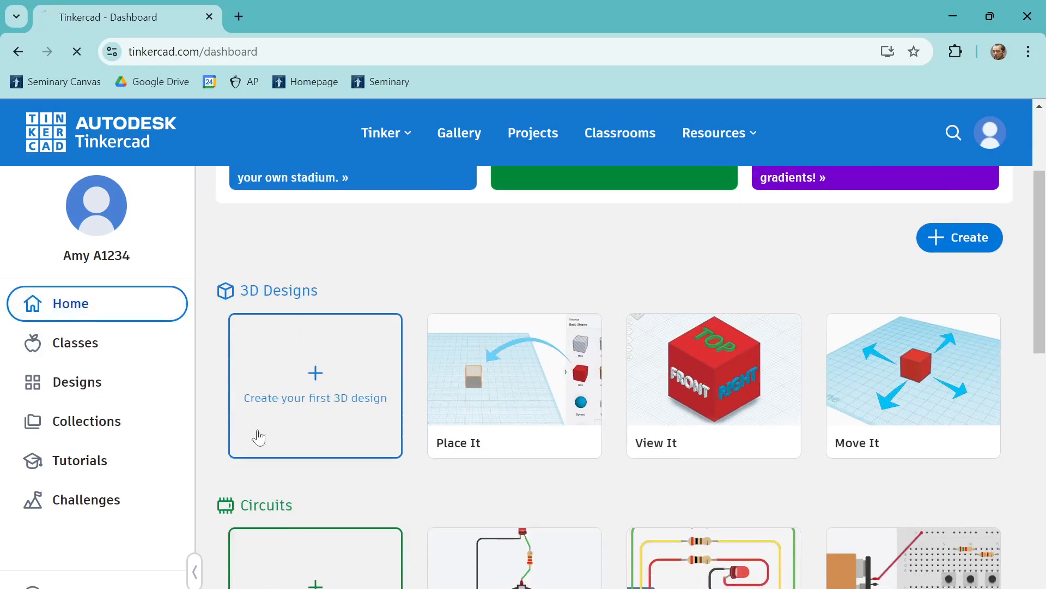